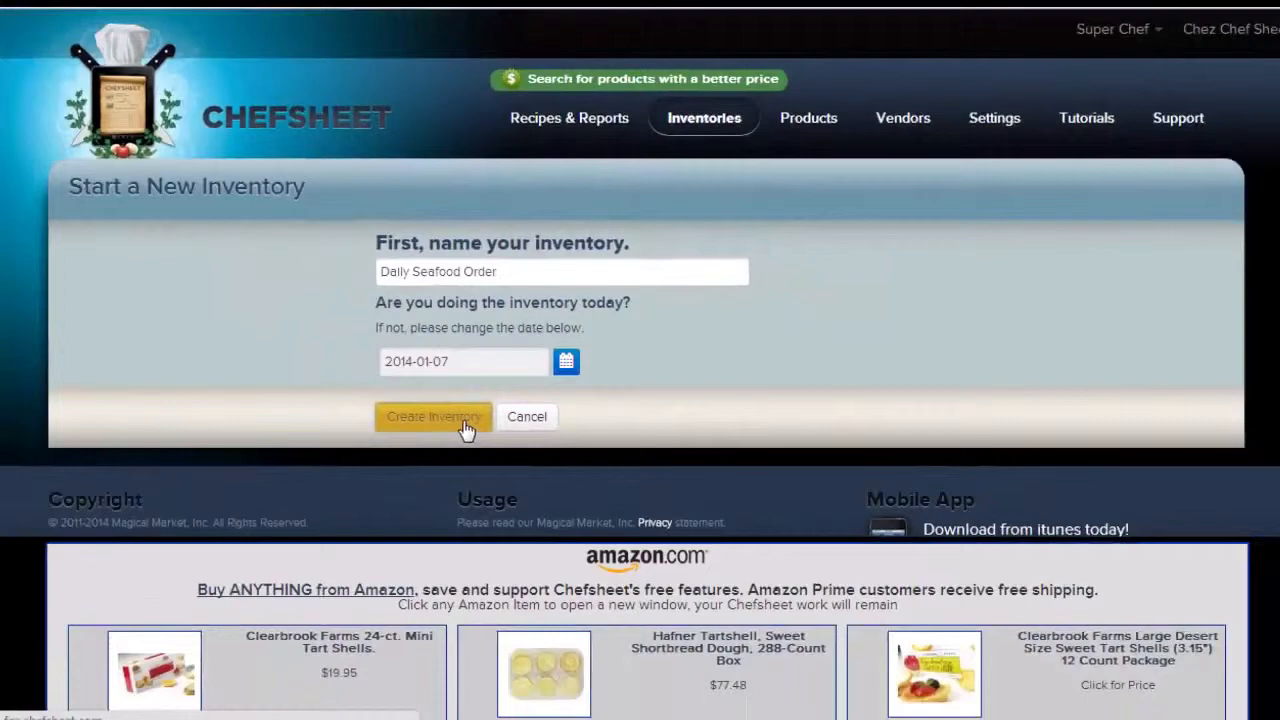
- Create a new inventory named Daily Seafood Order dated 2014-01-07
{"action": "left_click", "coordinate": [368, 600]}
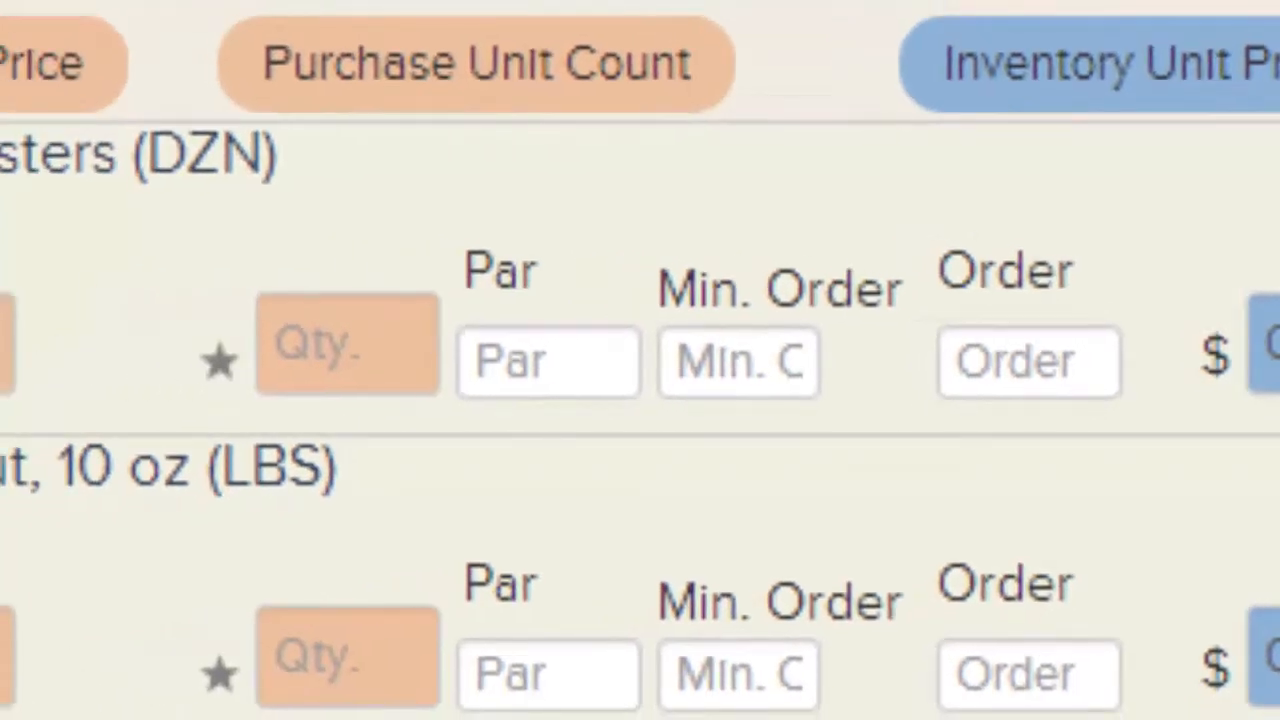
- Enter a purchase quantity of 6, a par of 12 and a minimum order of 12 for the oysters (DZN)
{"action": "key", "text": "Tab"}
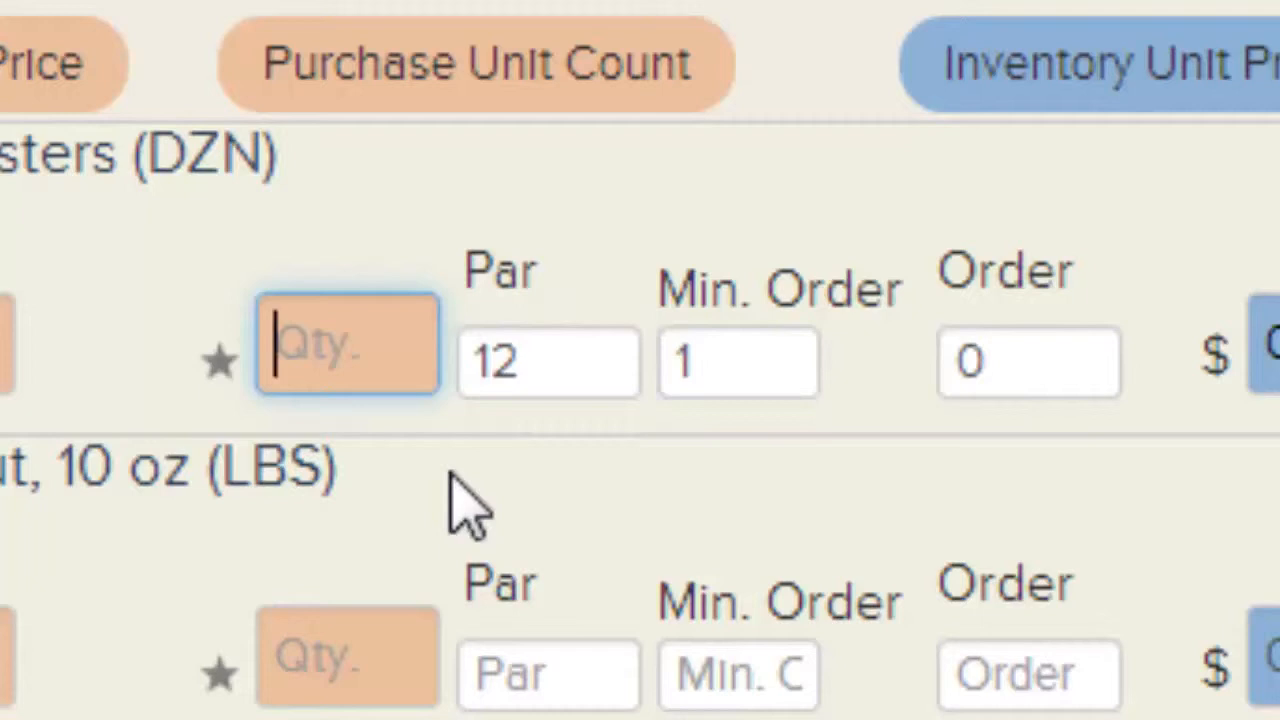
{"action": "type", "text": "6"}
{"action": "key", "text": "Tab"}
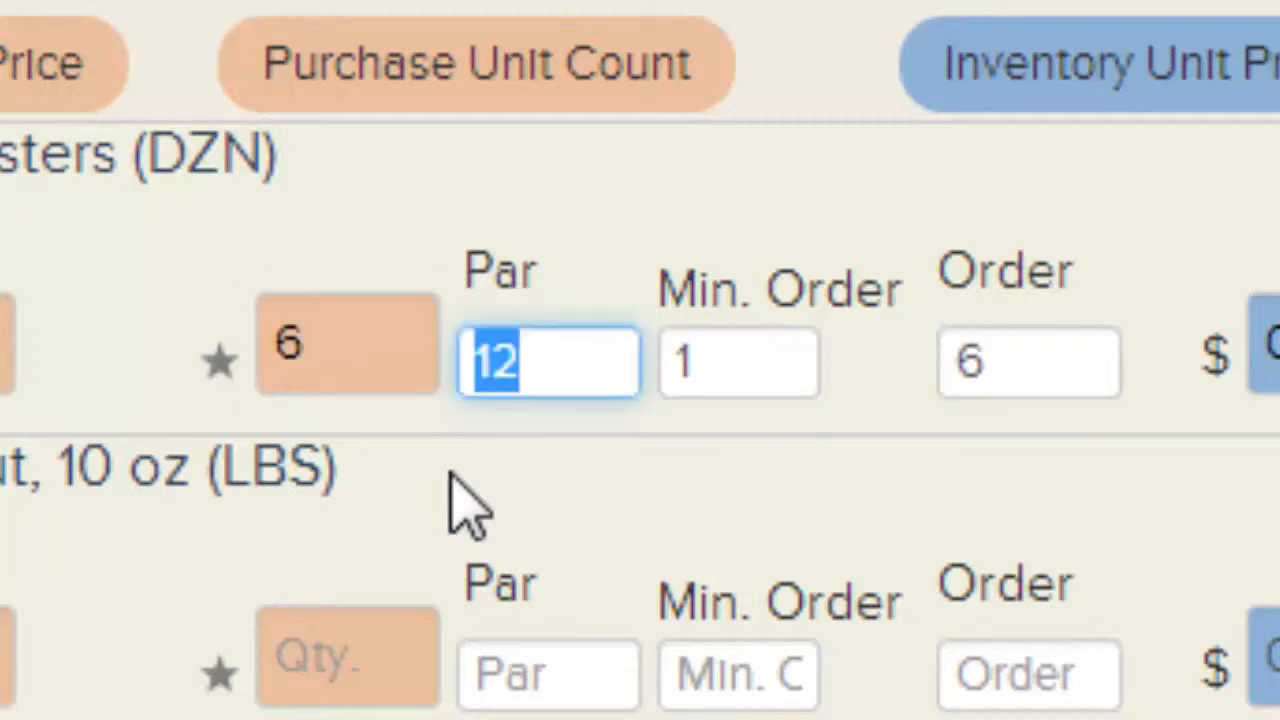
{"action": "key", "text": "Tab"}
{"action": "key", "text": "Tab"}
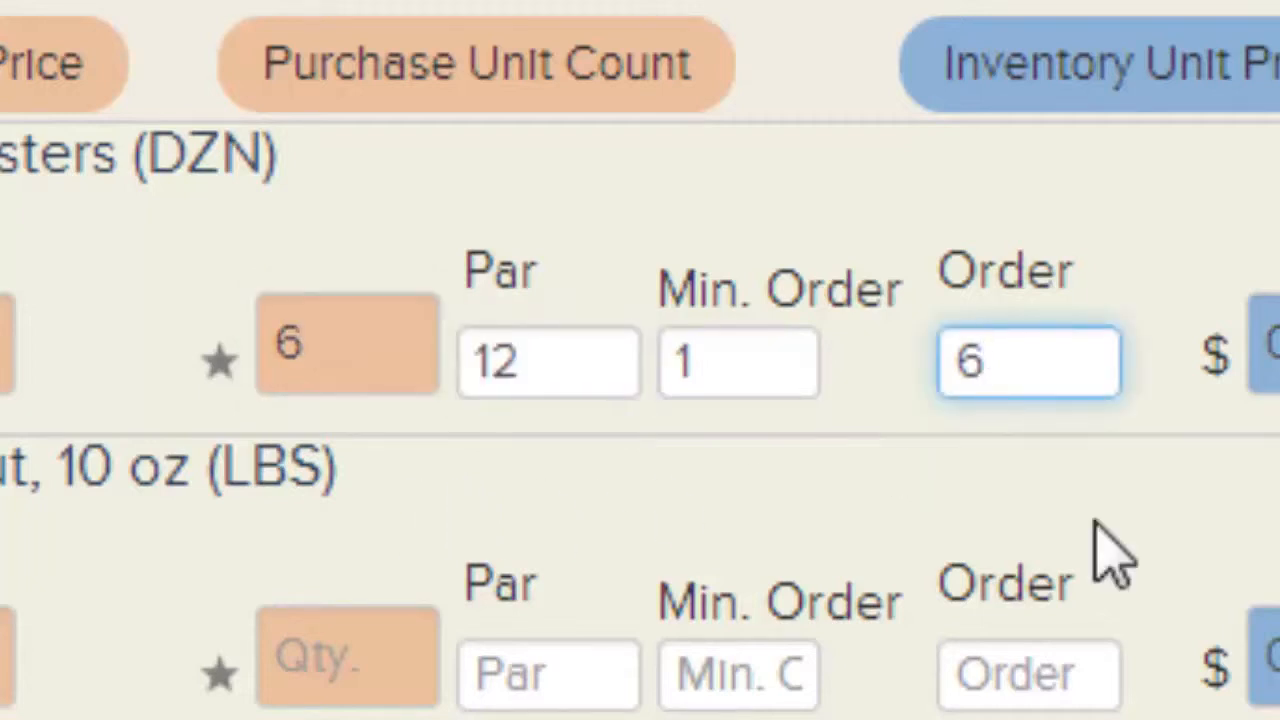
{"action": "left_click", "coordinate": [812, 388]}
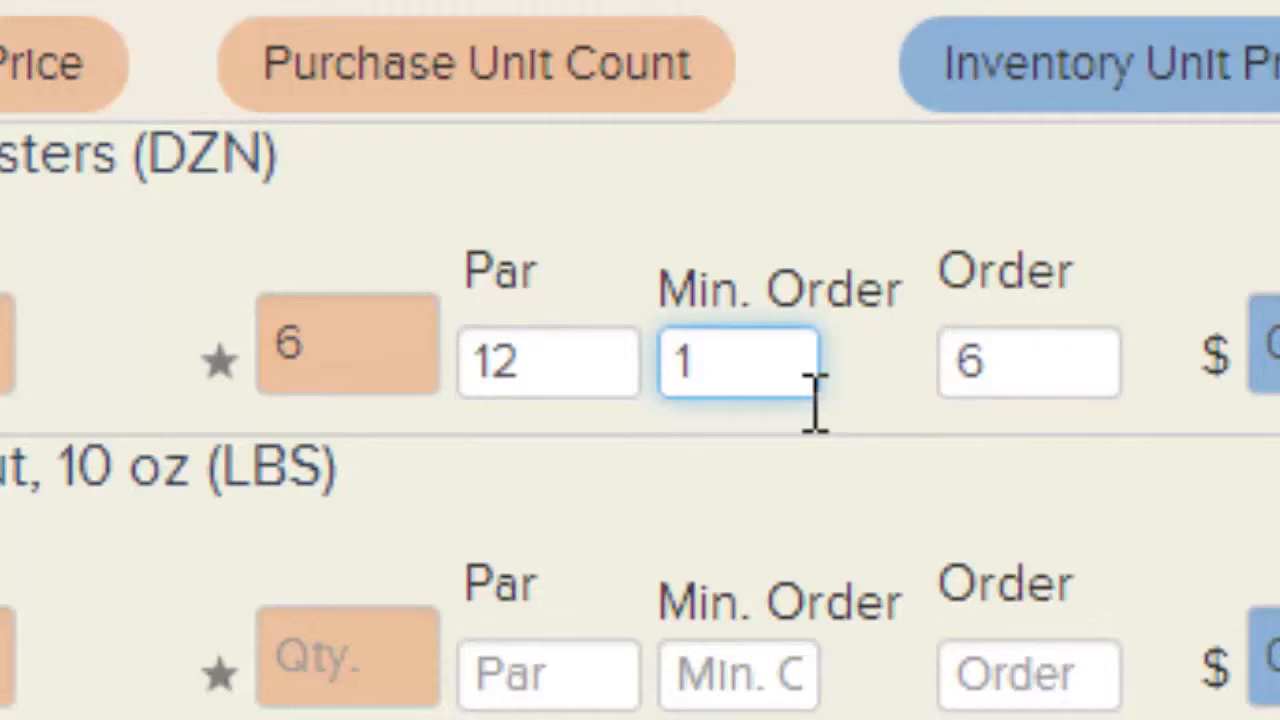
{"action": "type", "text": "2"}
{"action": "key", "text": "Tab"}
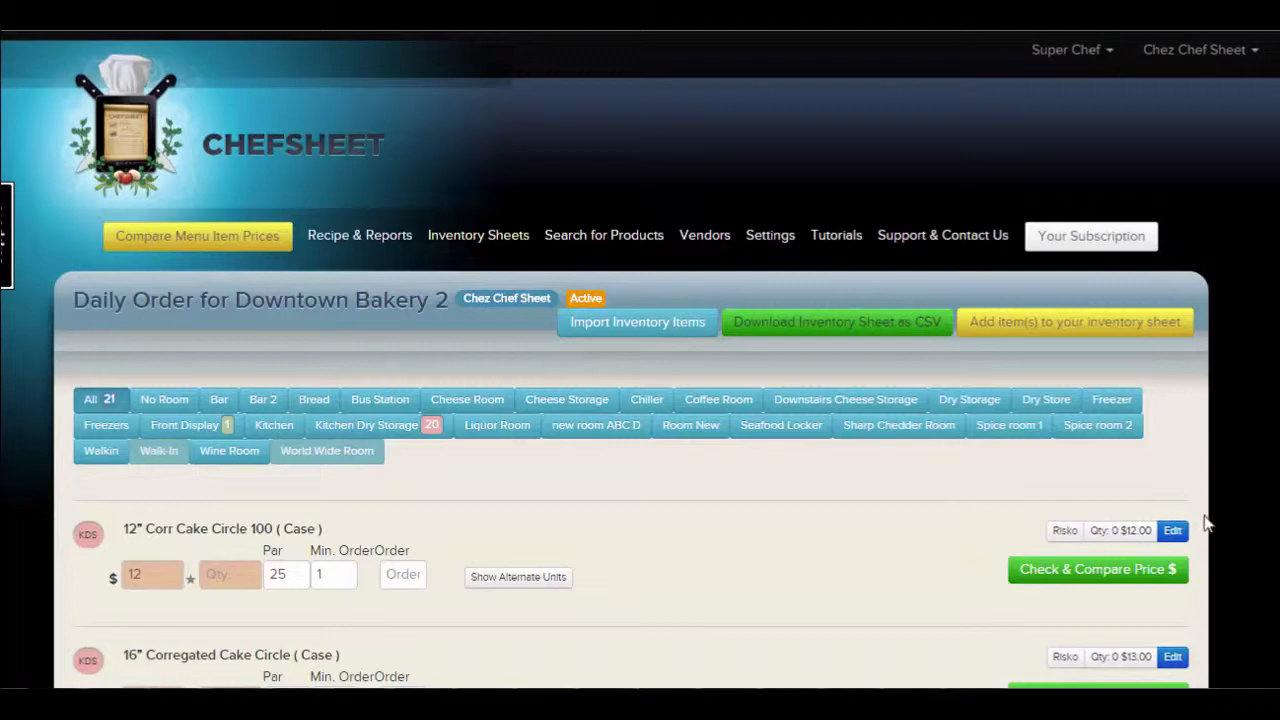
- Edit the 12" Corr Cake Circle 100 item in the Downtown Bakery order and clear its par values for Monday through Sunday
{"action": "left_click", "coordinate": [1172, 531]}
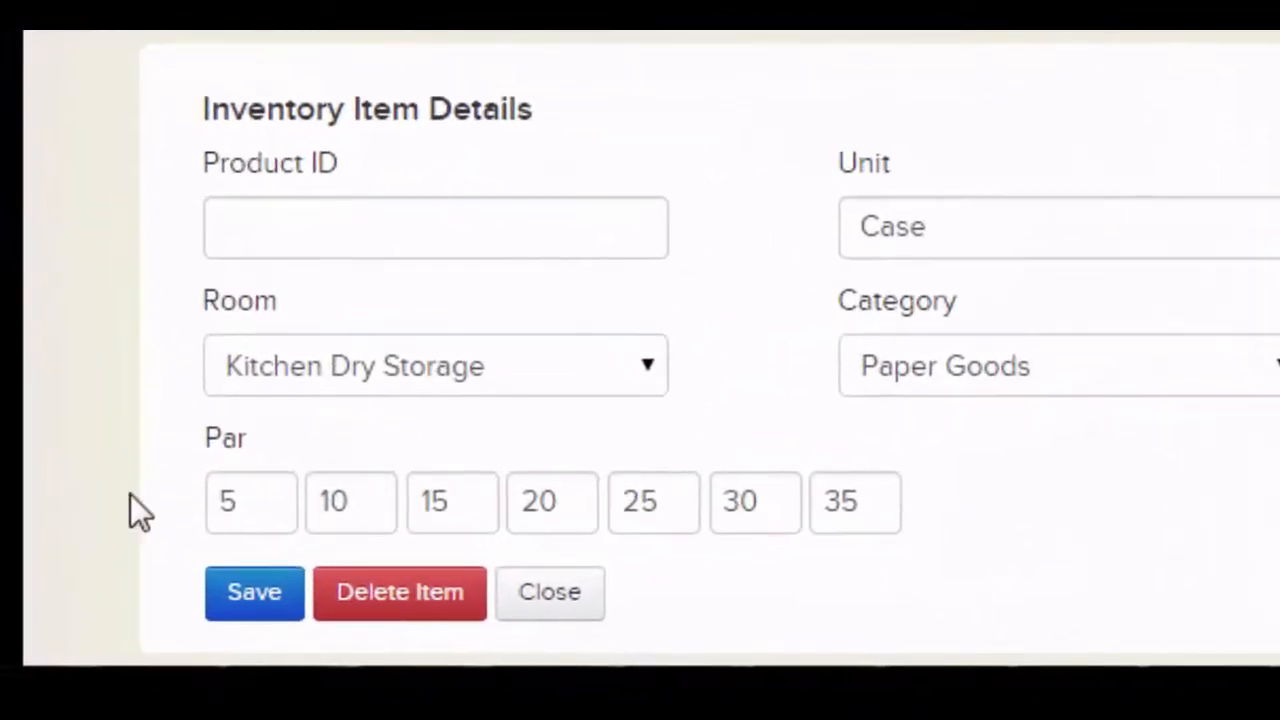
{"action": "key", "text": "Tab"}
{"action": "key", "text": "BackSpace"}
{"action": "key", "text": "Tab"}
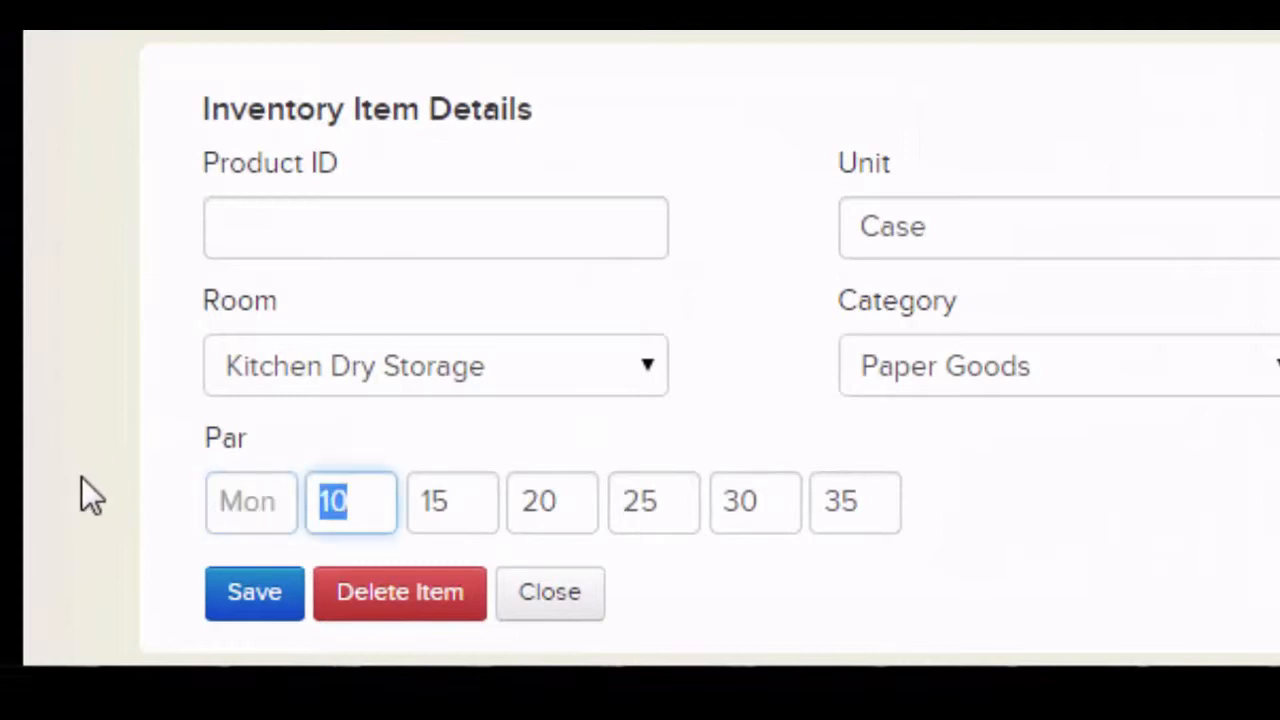
{"action": "key", "text": "BackSpace"}
{"action": "key", "text": "Tab"}
{"action": "key", "text": "BackSpace"}
{"action": "key", "text": "Tab"}
{"action": "key", "text": "BackSpace"}
{"action": "key", "text": "Tab"}
{"action": "key", "text": "BackSpace"}
{"action": "key", "text": "Tab"}
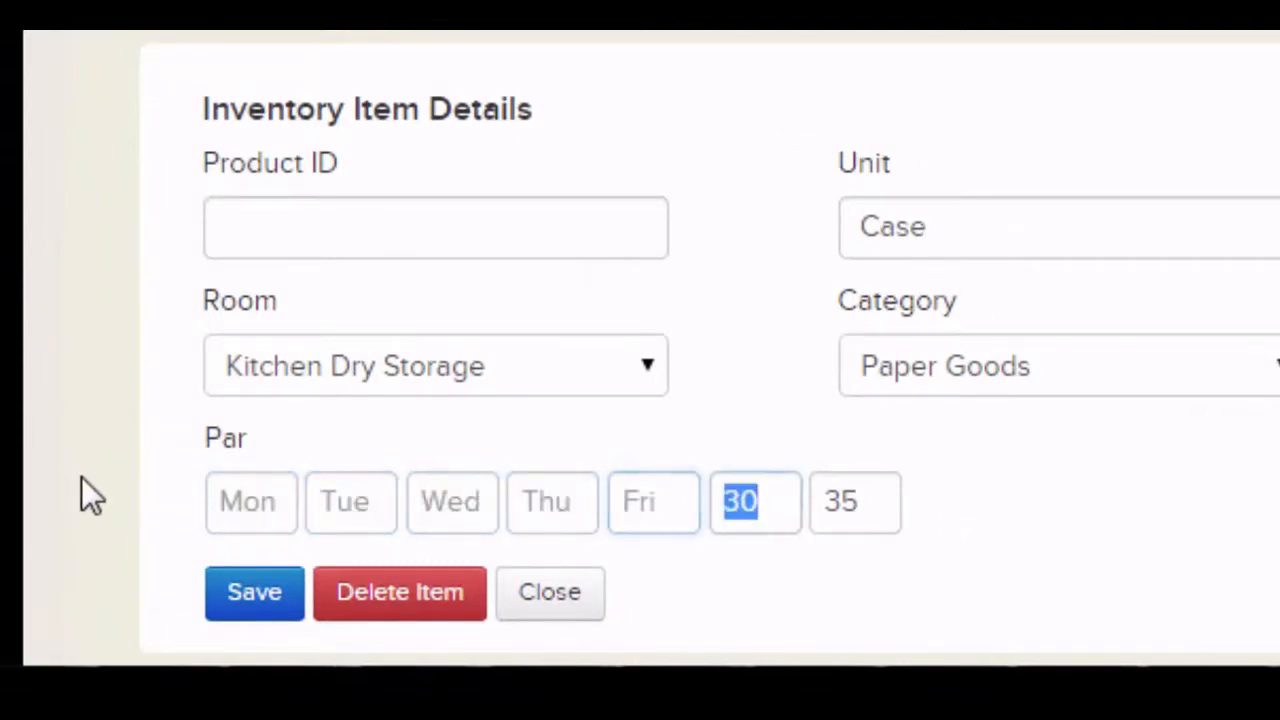
{"action": "key", "text": "BackSpace"}
{"action": "key", "text": "Tab"}
{"action": "key", "text": "BackSpace"}
- Set the cake circle item's daily par values to 1, 2, 3, 4, 5, 6 and 7 for Monday through Sunday and save
{"action": "left_click", "coordinate": [243, 488]}
{"action": "type", "text": "1"}
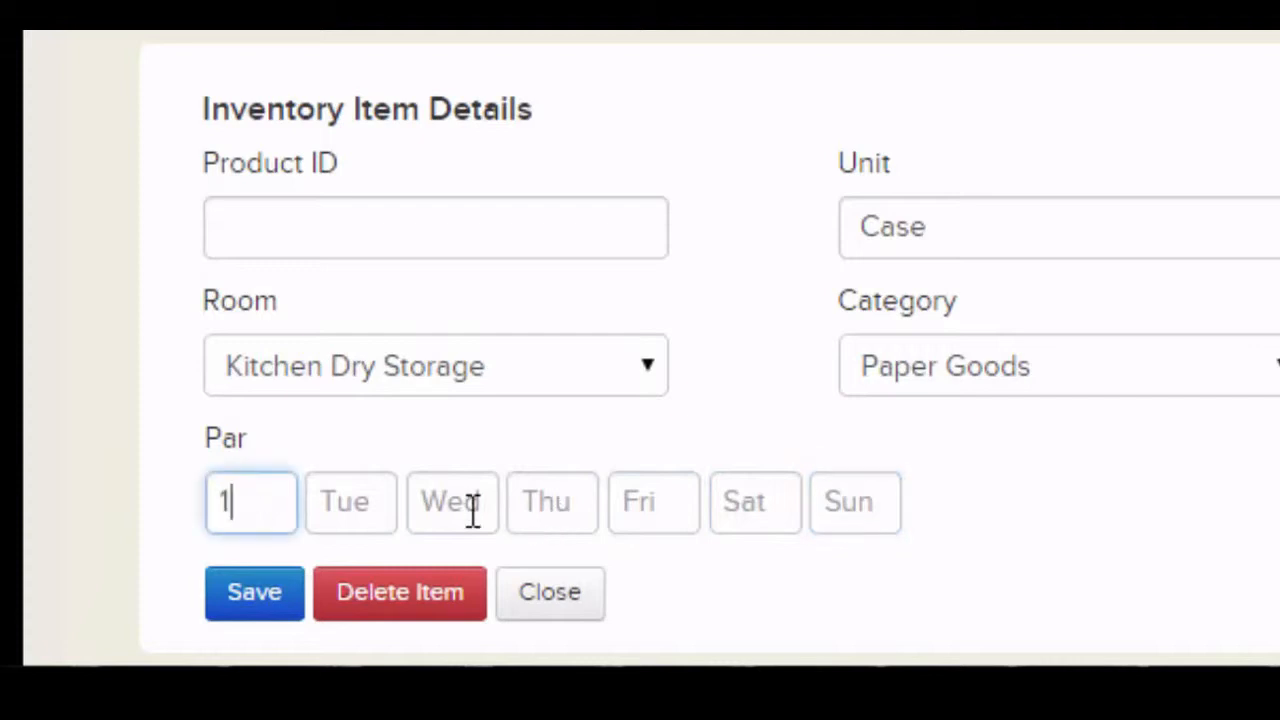
{"action": "left_click", "coordinate": [375, 502]}
{"action": "type", "text": "2"}
{"action": "key", "text": "Tab"}
{"action": "type", "text": "3"}
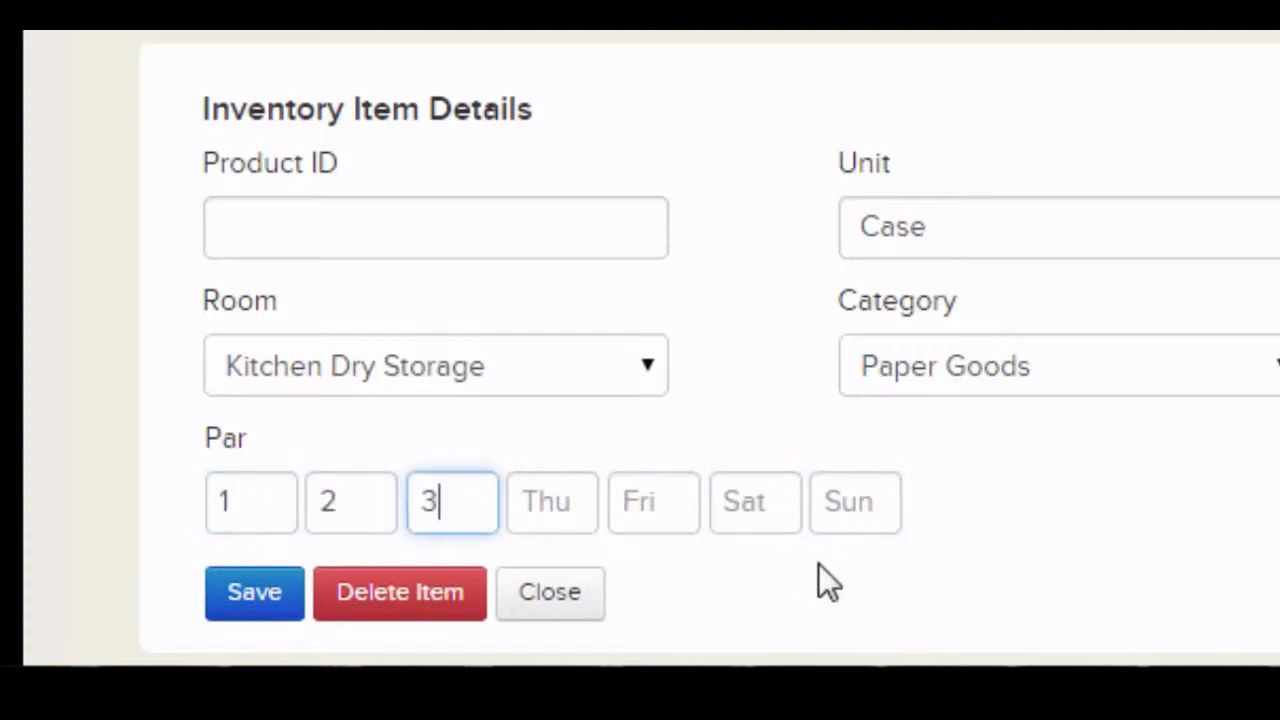
{"action": "key", "text": "Tab"}
{"action": "type", "text": "4"}
{"action": "key", "text": "Tab"}
{"action": "type", "text": "5"}
{"action": "key", "text": "Tab"}
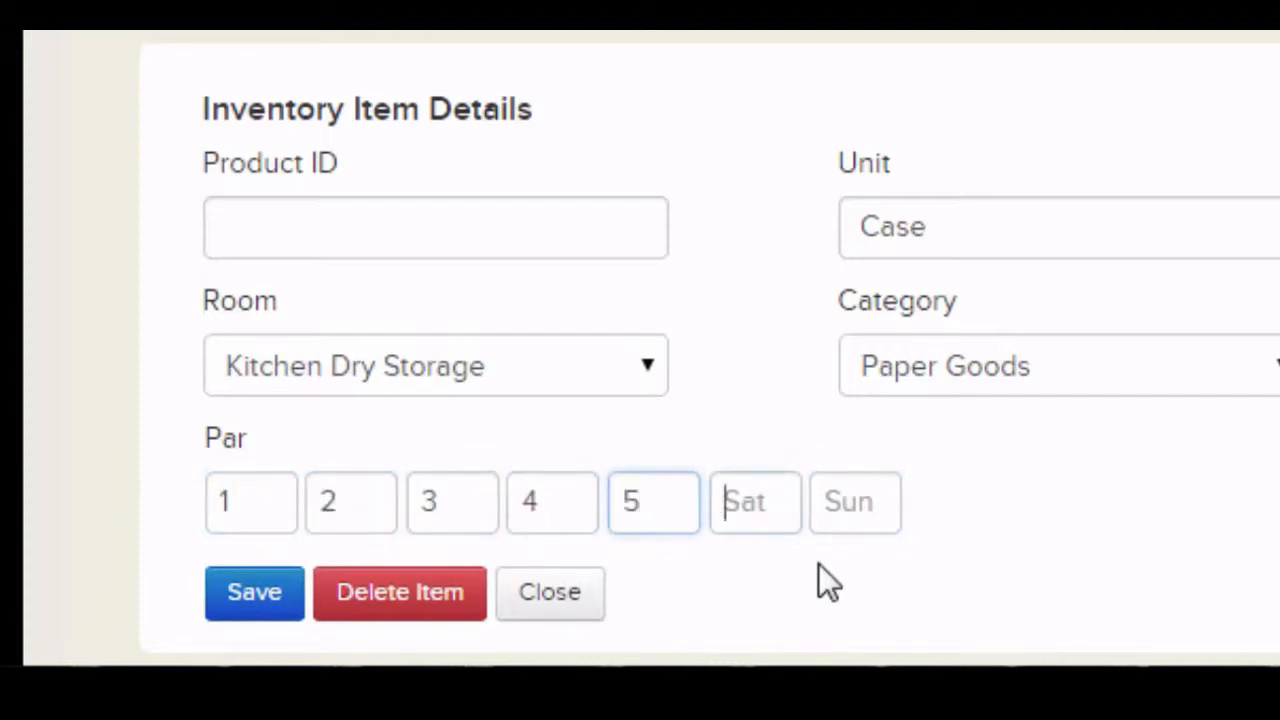
{"action": "type", "text": "6"}
{"action": "key", "text": "Tab"}
{"action": "type", "text": "7"}
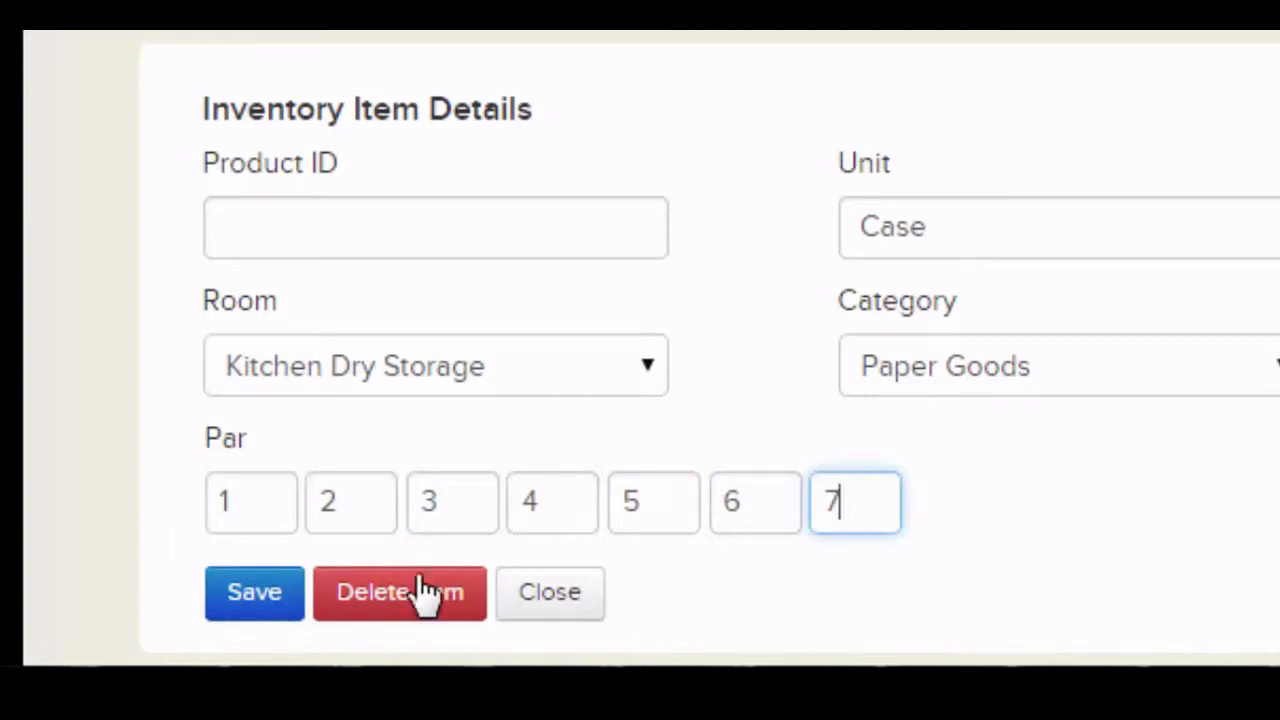
{"action": "left_click", "coordinate": [295, 605]}
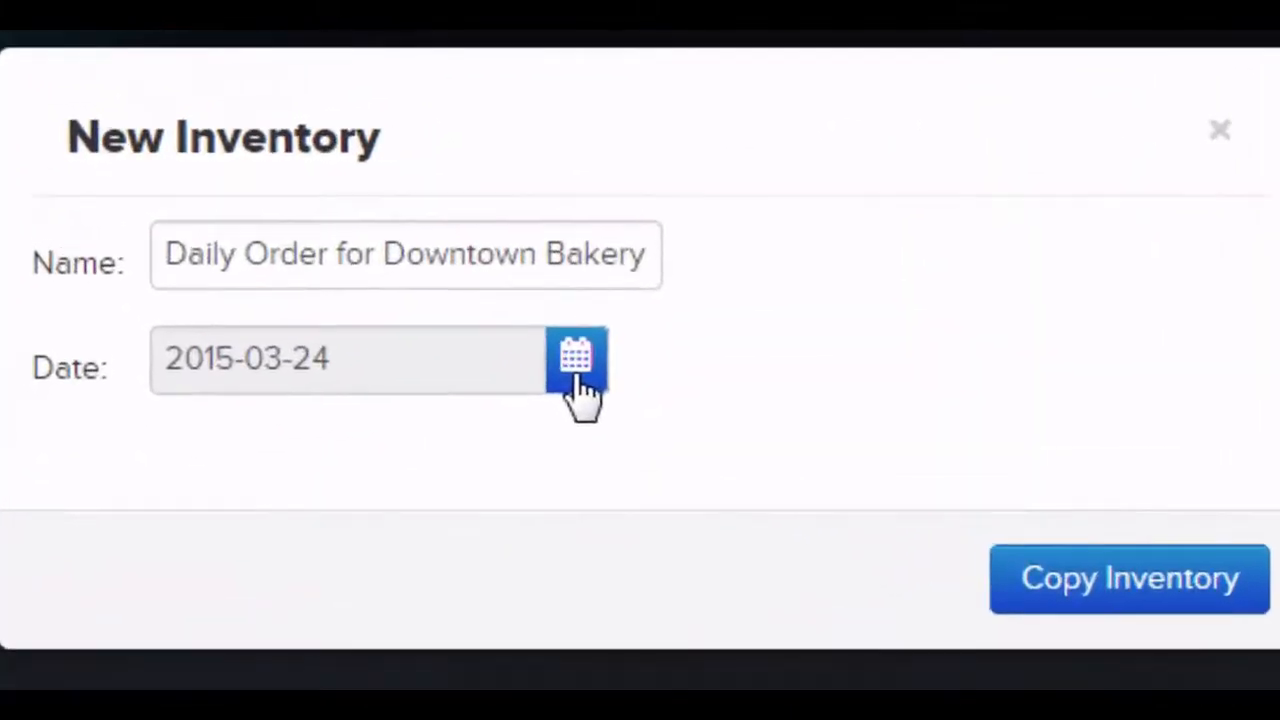
- Open the date calendar for the new copy of the Daily Order for Downtown Bakery inventory
{"action": "left_click", "coordinate": [578, 380]}
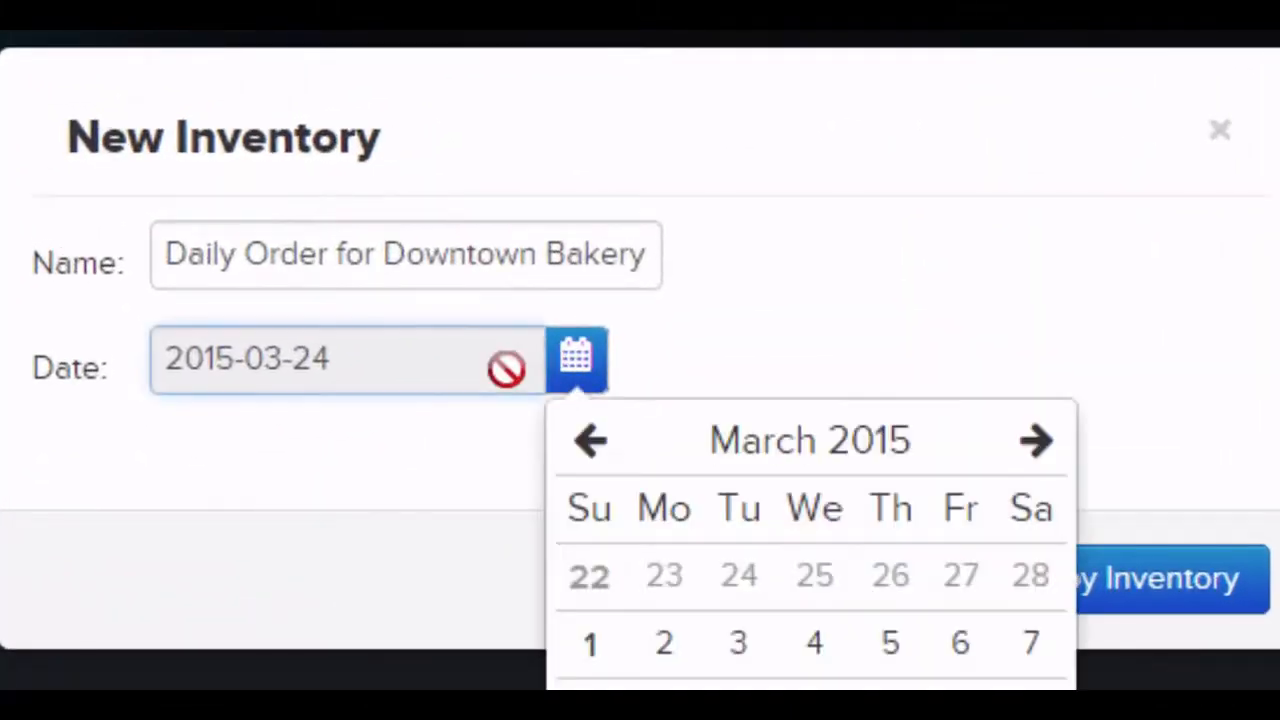
{"action": "key", "text": "Right"}
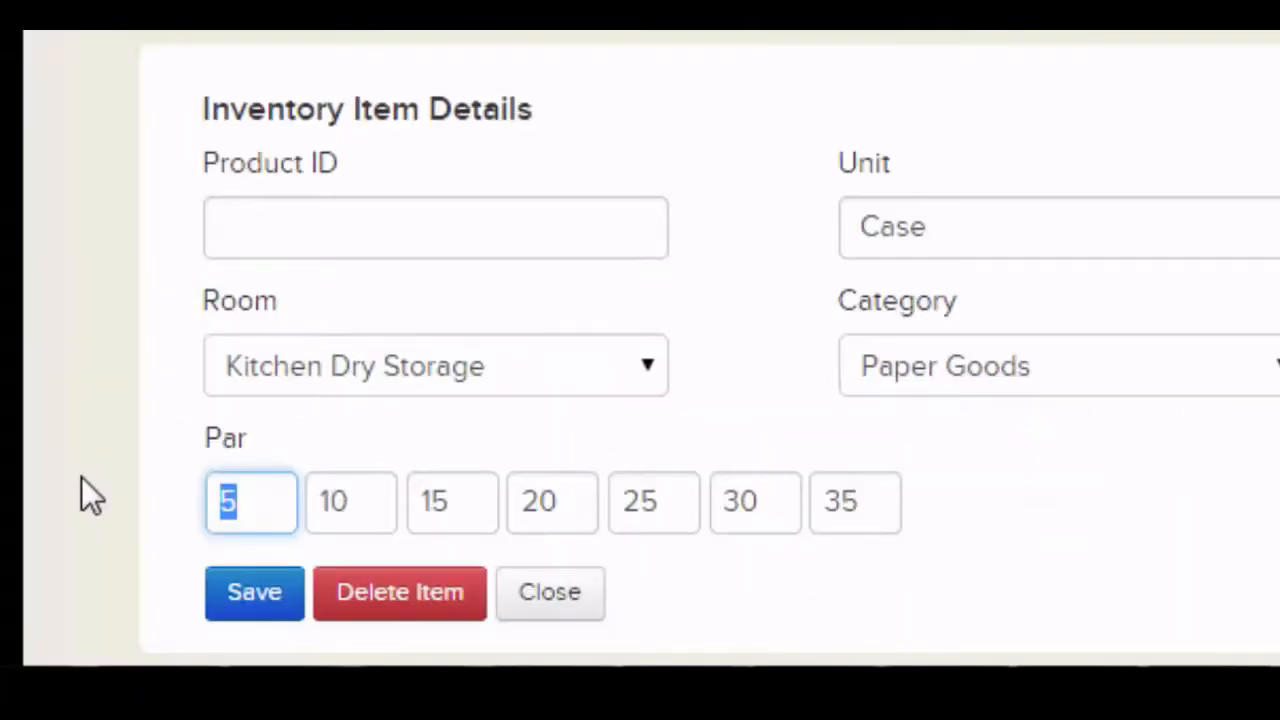
- Clear all seven weekday par values in the Kitchen Dry Storage paper goods item's details
{"action": "key", "text": "BackSpace"}
{"action": "key", "text": "Tab"}
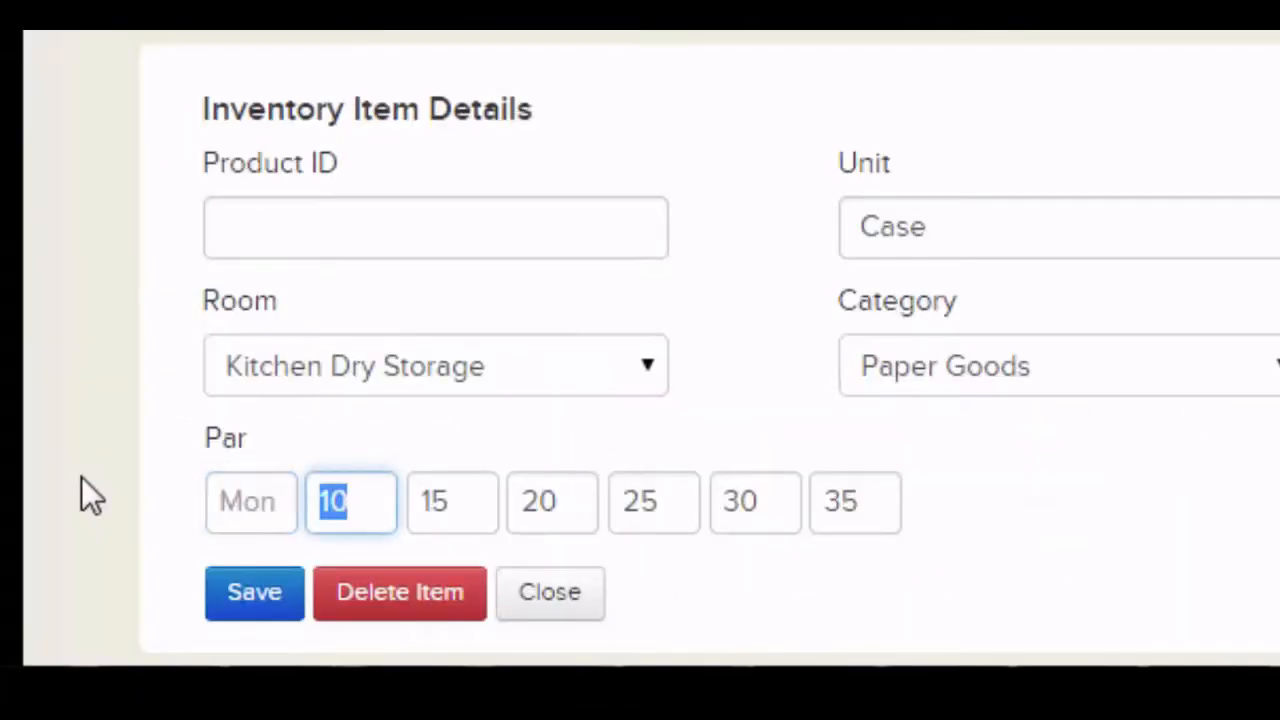
{"action": "key", "text": "BackSpace"}
{"action": "key", "text": "Tab"}
{"action": "key", "text": "BackSpace"}
{"action": "key", "text": "Tab"}
{"action": "key", "text": "BackSpace"}
{"action": "key", "text": "Tab"}
{"action": "key", "text": "BackSpace"}
{"action": "key", "text": "Tab"}
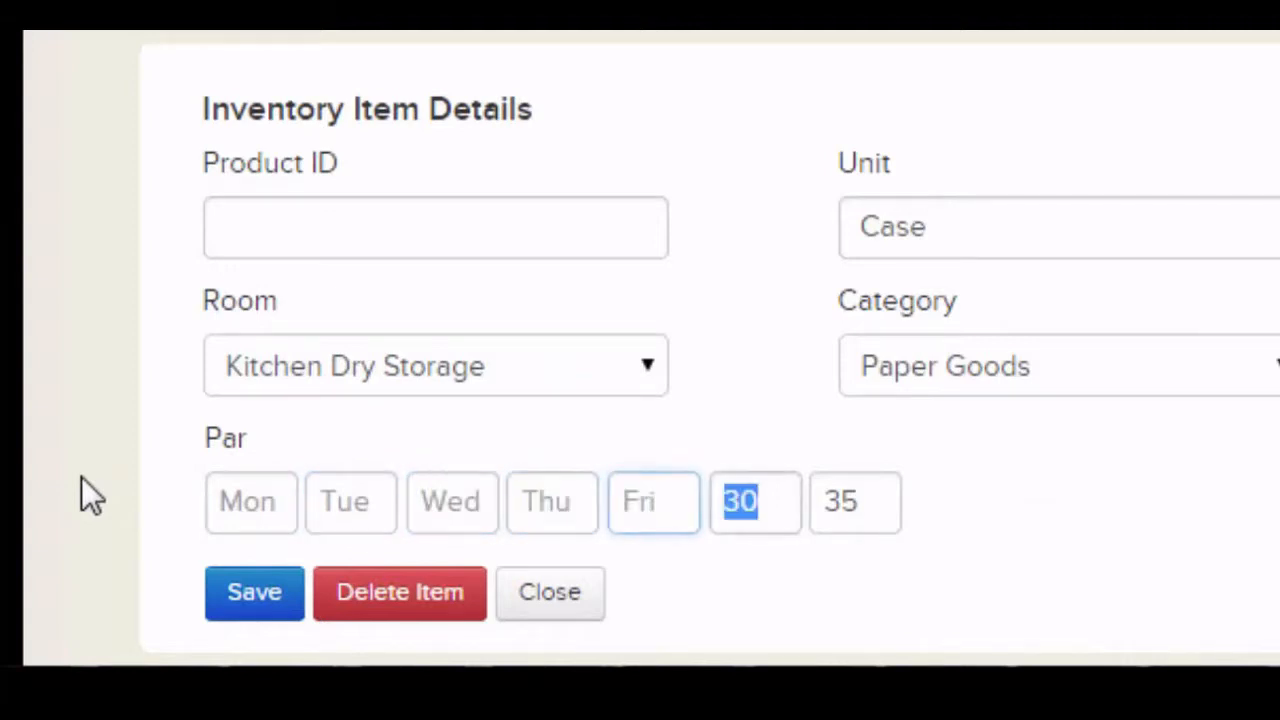
{"action": "key", "text": "BackSpace"}
{"action": "key", "text": "Tab"}
{"action": "key", "text": "BackSpace"}
- Enter par values 1, 2, 3, 4, 5 and 6 for Monday through Saturday in the paper goods item's details
{"action": "left_click", "coordinate": [240, 482]}
{"action": "type", "text": "1"}
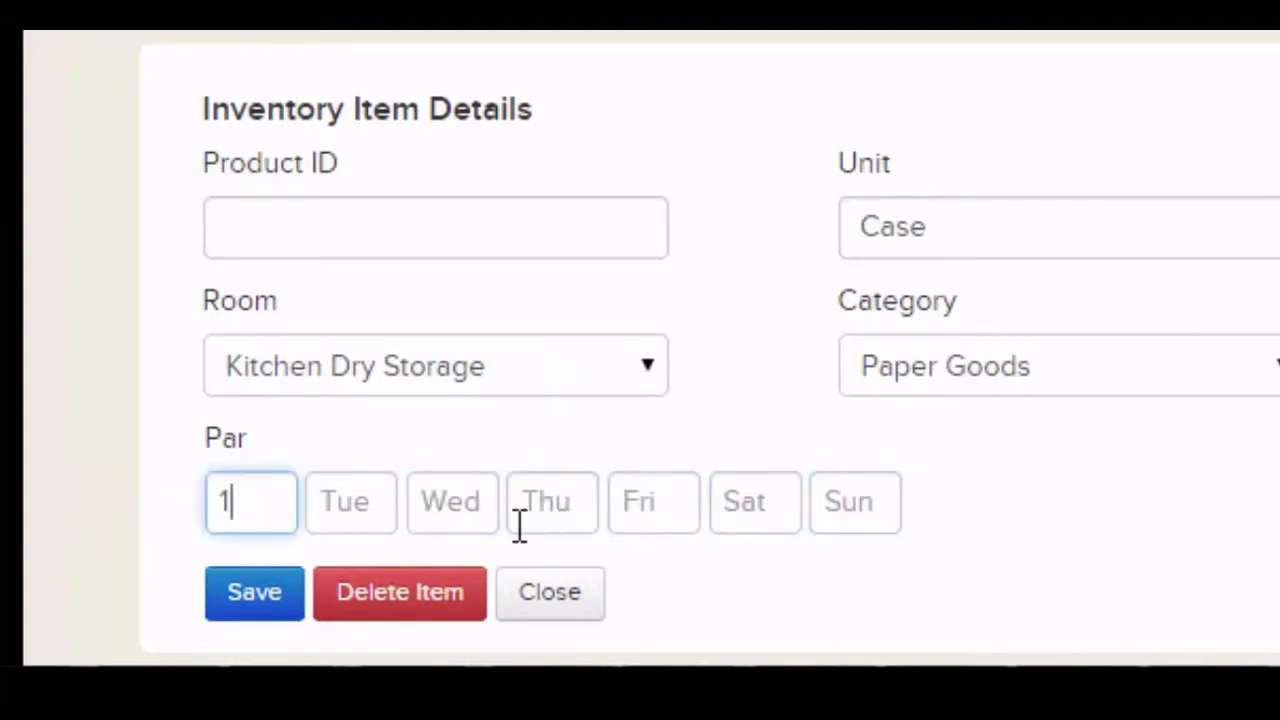
{"action": "left_click", "coordinate": [375, 502]}
{"action": "type", "text": "2"}
{"action": "key", "text": "Tab"}
{"action": "type", "text": "3"}
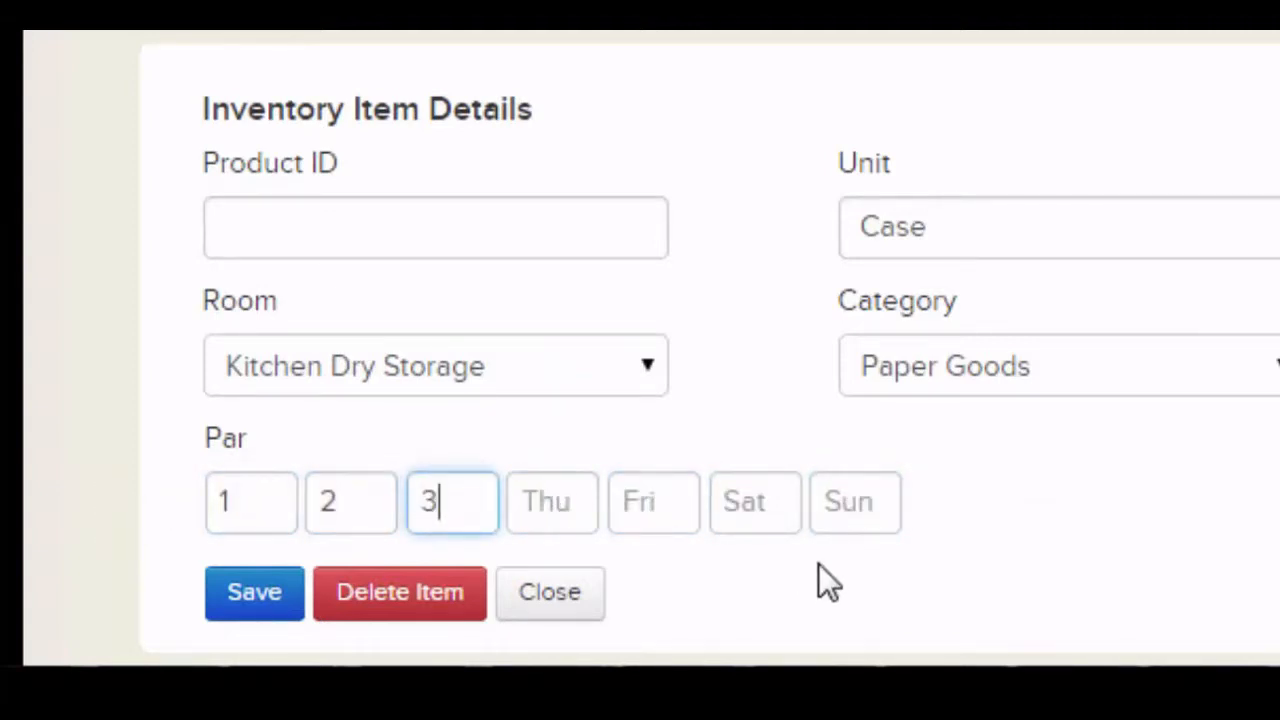
{"action": "key", "text": "Tab"}
{"action": "type", "text": "4"}
{"action": "key", "text": "Tab"}
{"action": "type", "text": "5"}
{"action": "key", "text": "Tab"}
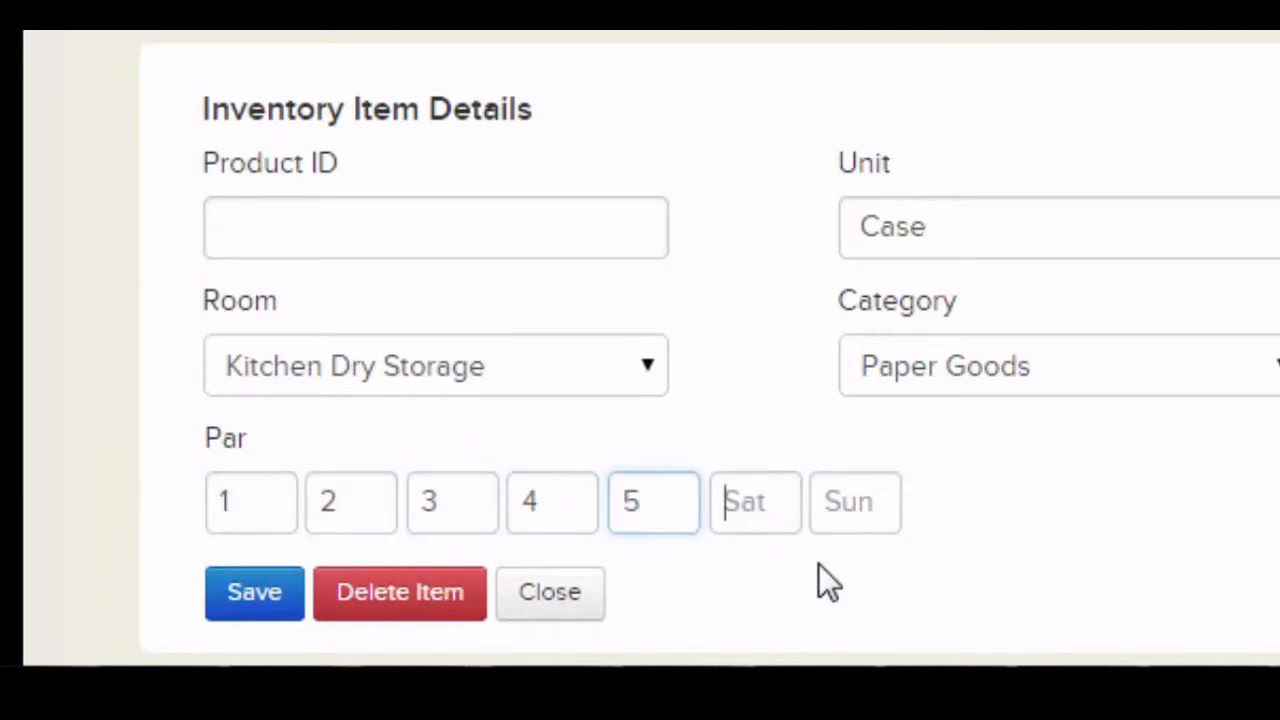
{"action": "type", "text": "6"}
{"action": "key", "text": "Tab"}
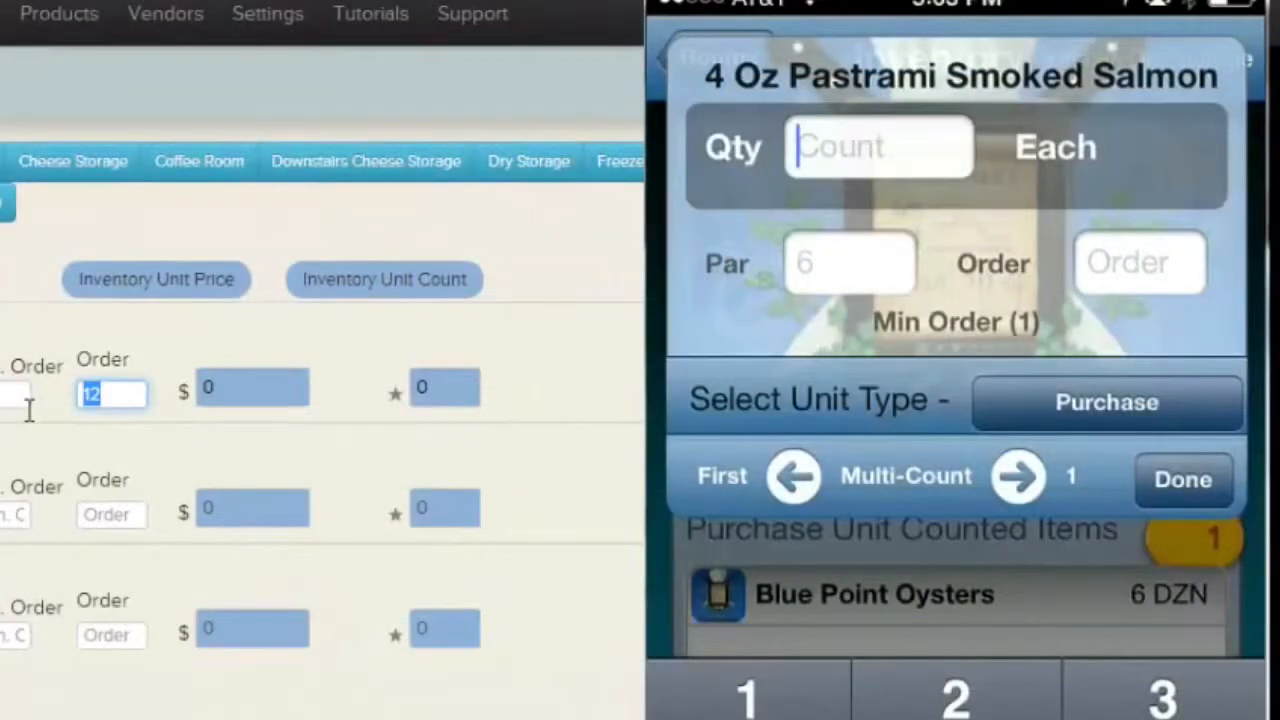
- In the Chefsheet phone app, enter a count of 3 for 4 Oz Pastrami Smoked Salmon and set the Blue Point Oysters order to 24
{"action": "type", "text": "3"}
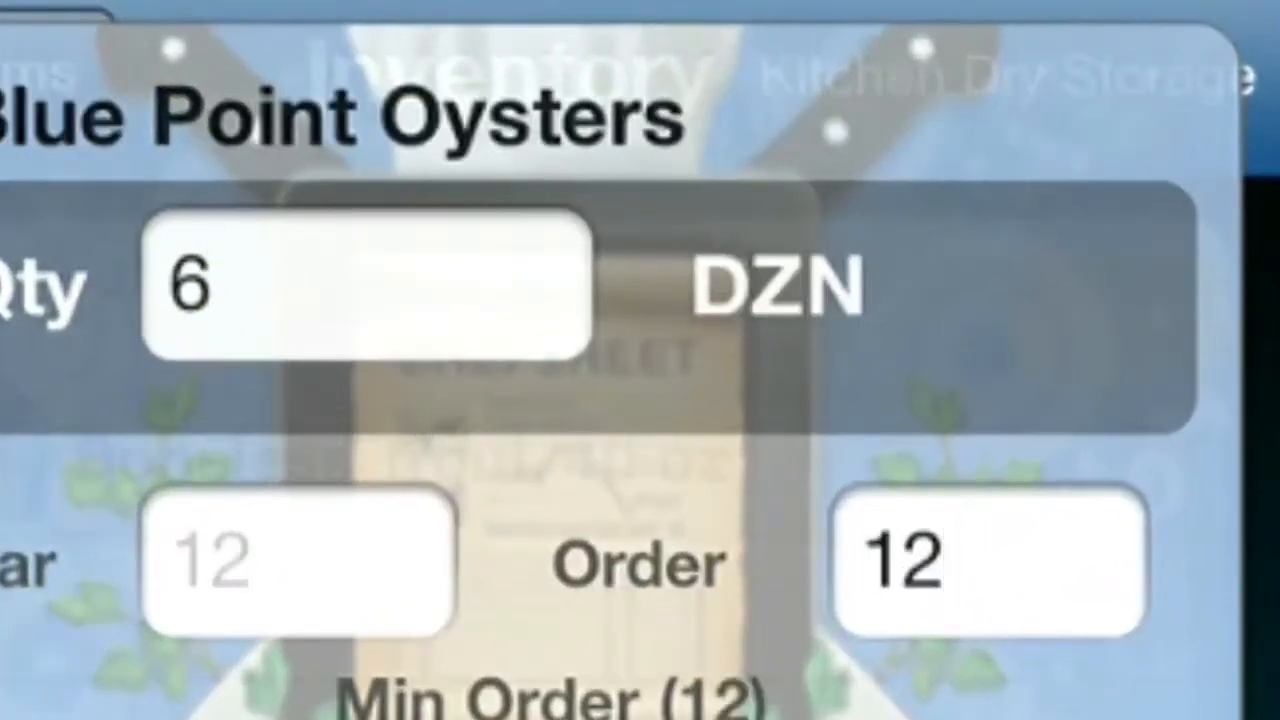
{"action": "key", "text": "BackSpace"}
{"action": "key", "text": "BackSpace"}
{"action": "type", "text": "24"}
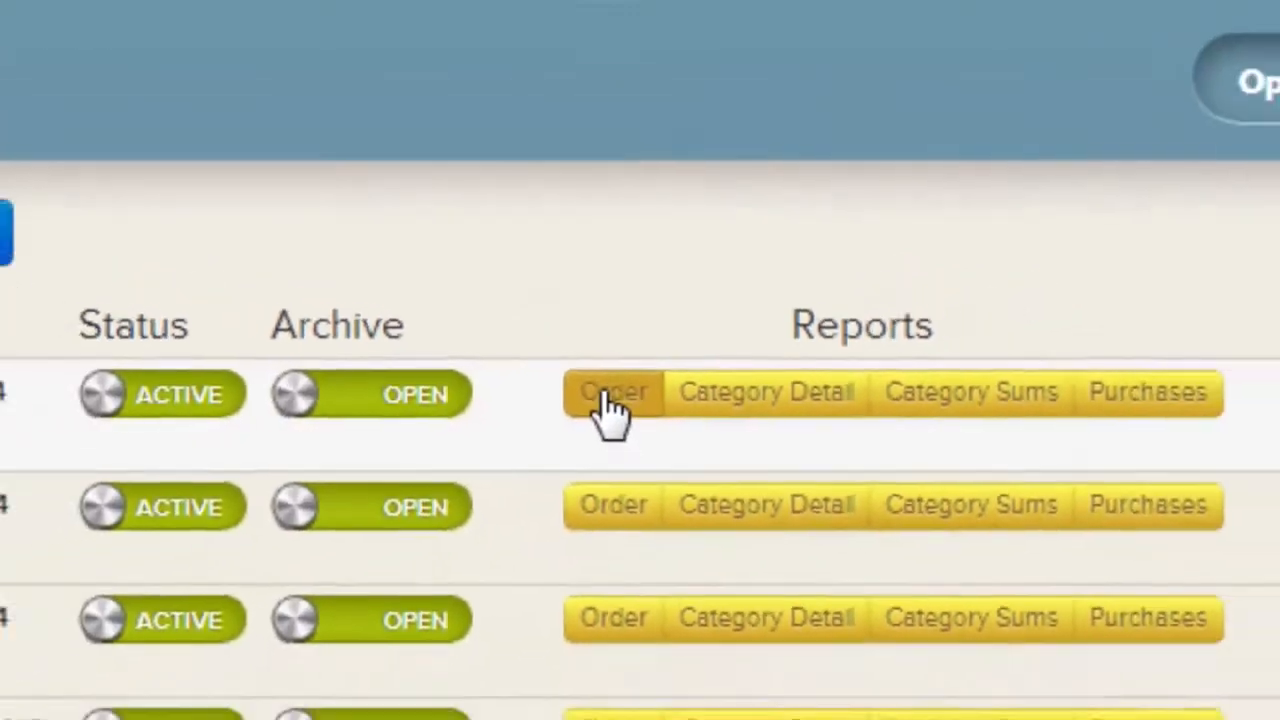
- Review the order report of the January 07, 2014 Daily Seafood Order, close it, and switch that inventory's archive setting
{"action": "left_click", "coordinate": [620, 388]}
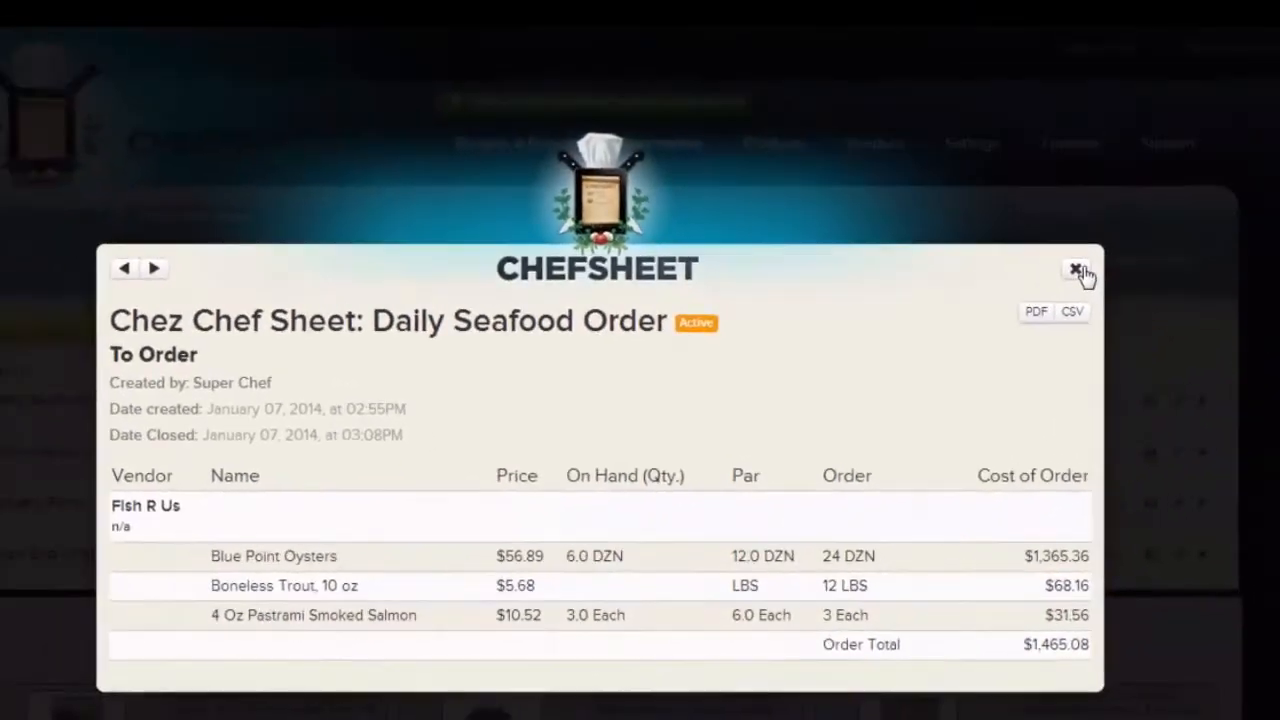
{"action": "left_click", "coordinate": [1272, 32]}
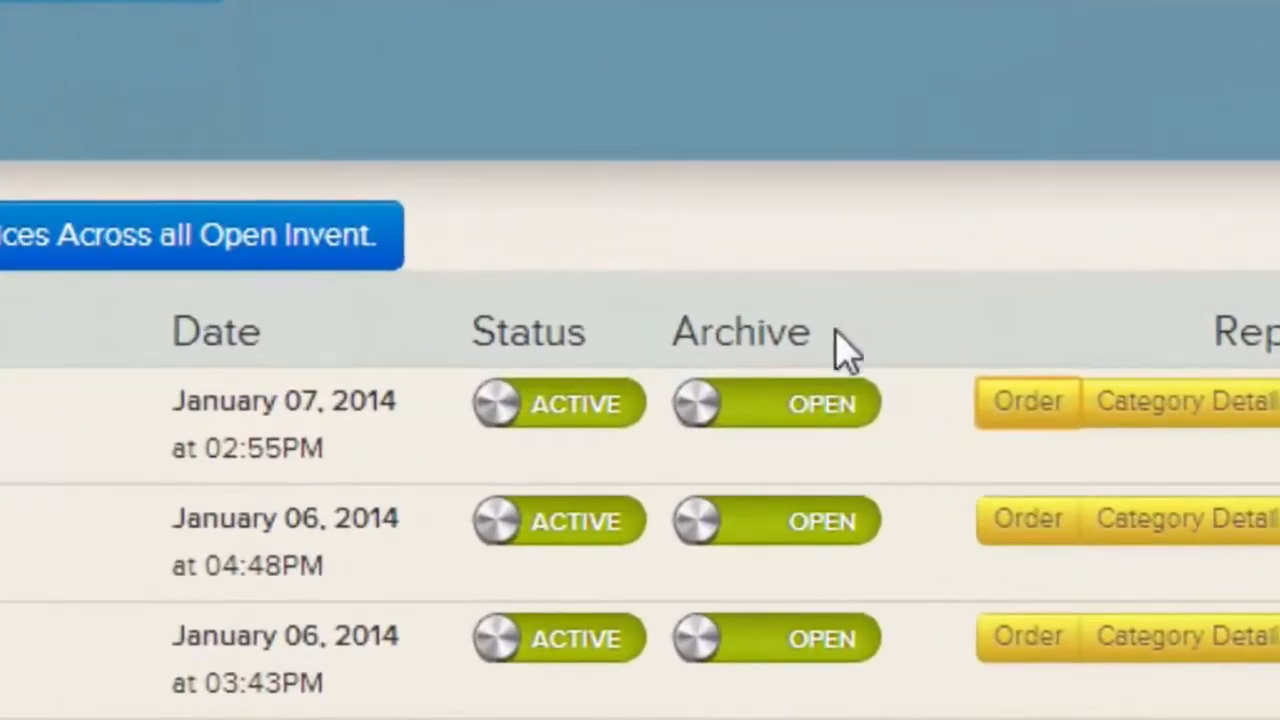
{"action": "left_click", "coordinate": [855, 420]}
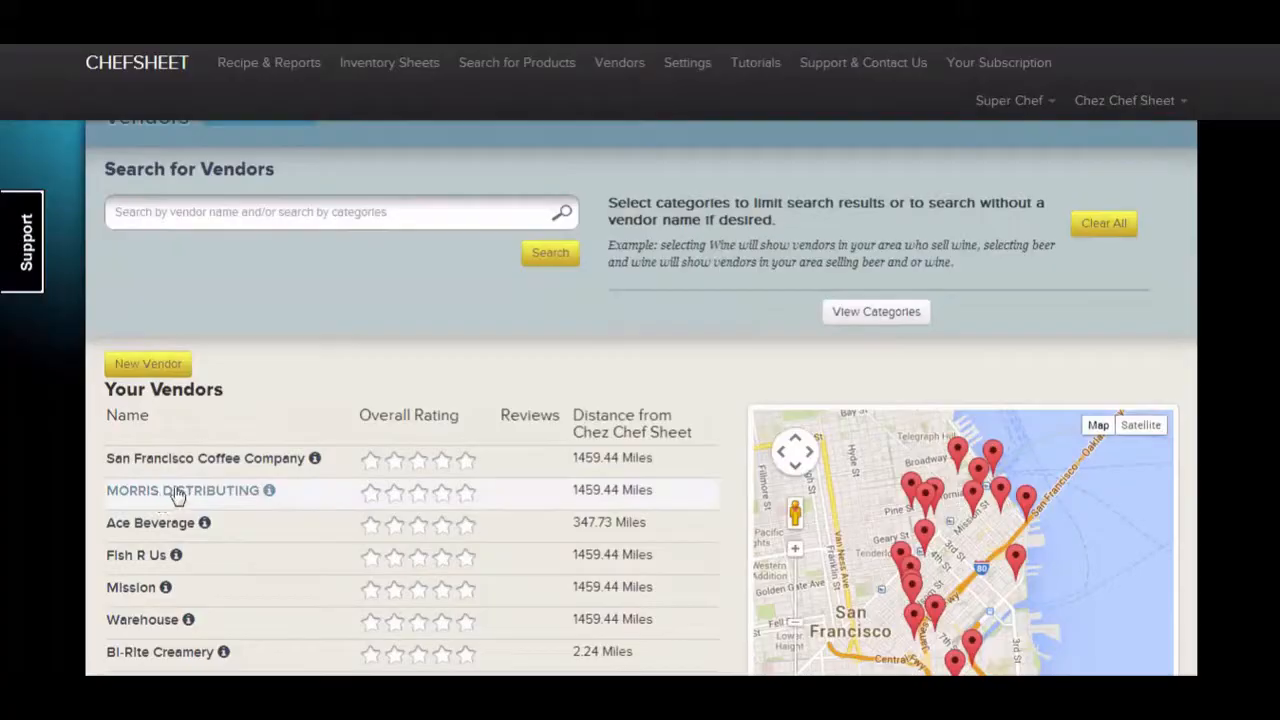
- Open the order contact form of MORRIS DISTRIBUTING and, from the Send Orders to Vendors sheet, the San Francisco Coffee Company vendor details
{"action": "left_click", "coordinate": [176, 492]}
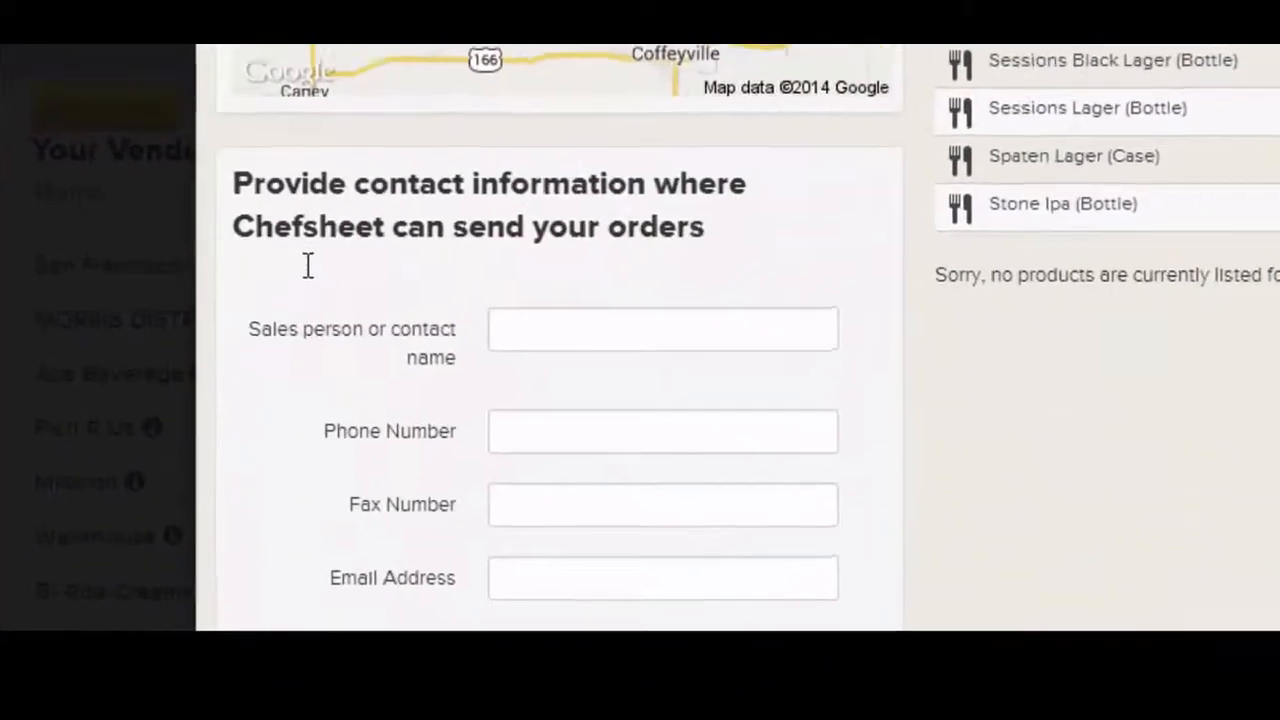
{"action": "left_click", "coordinate": [506, 335]}
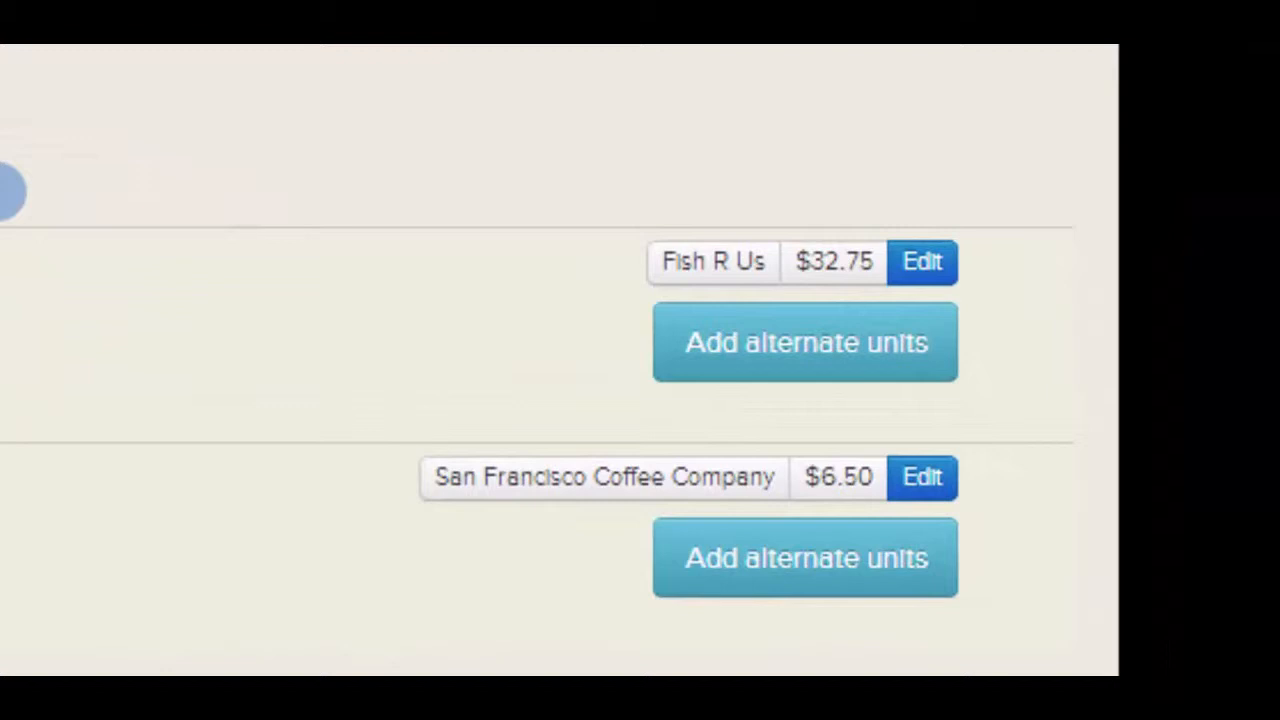
{"action": "mouse_move", "coordinate": [537, 480]}
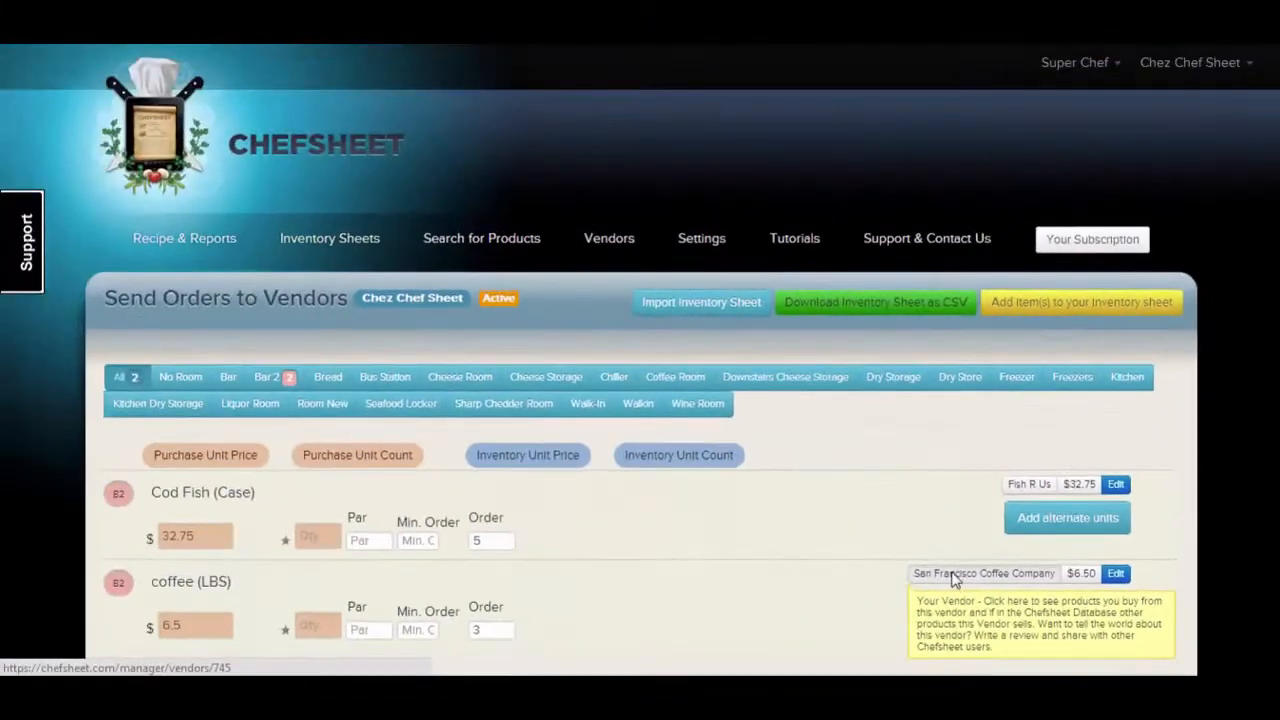
{"action": "left_click", "coordinate": [955, 577]}
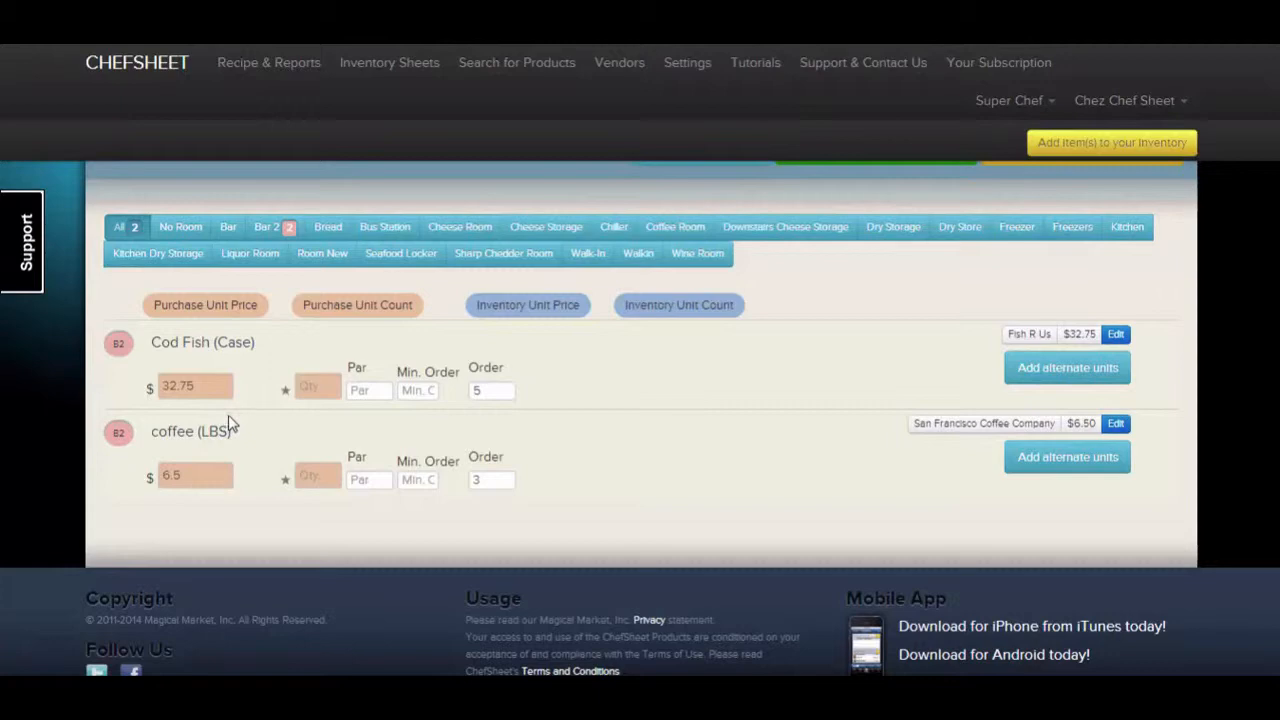
- Open the vendor sending form for the Send Orders to Vendors inventory sheet and select all vendors as recipients
{"action": "scroll", "coordinate": [228, 417], "scroll_direction": "up", "scroll_amount": 2}
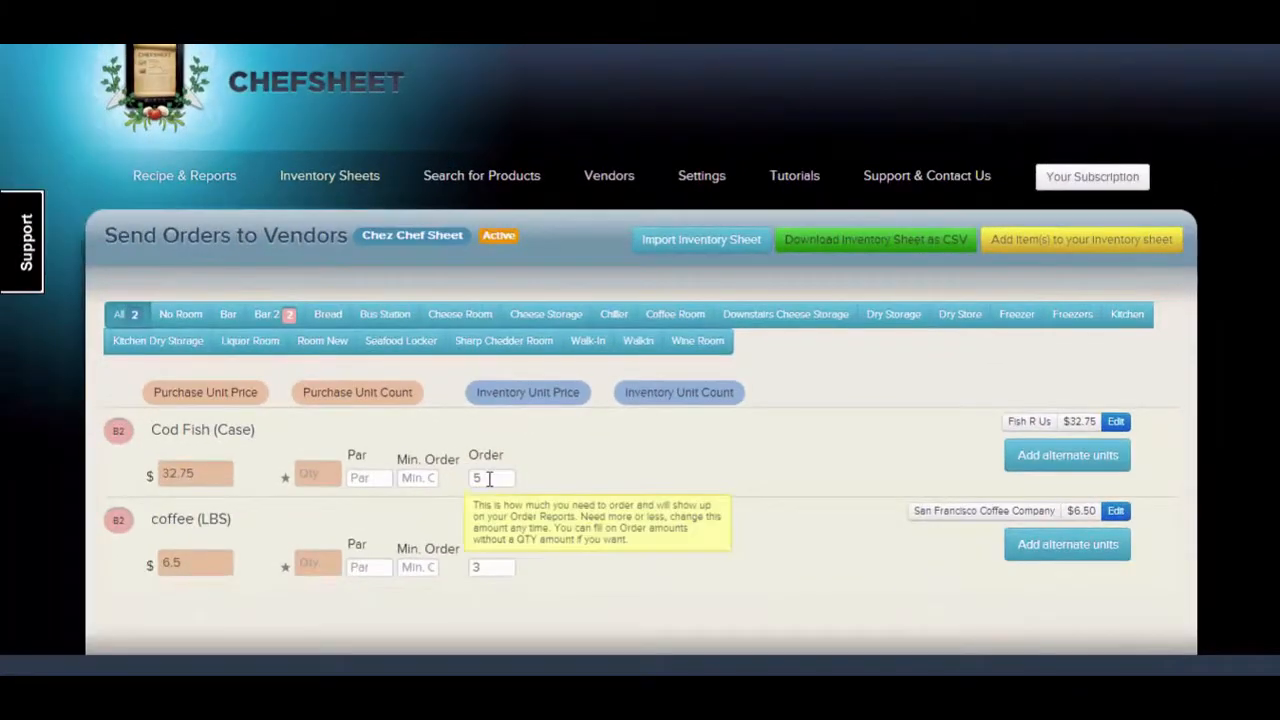
{"action": "left_click_drag", "start_coordinate": [489, 479], "coordinate": [463, 484]}
{"action": "left_click", "coordinate": [333, 177]}
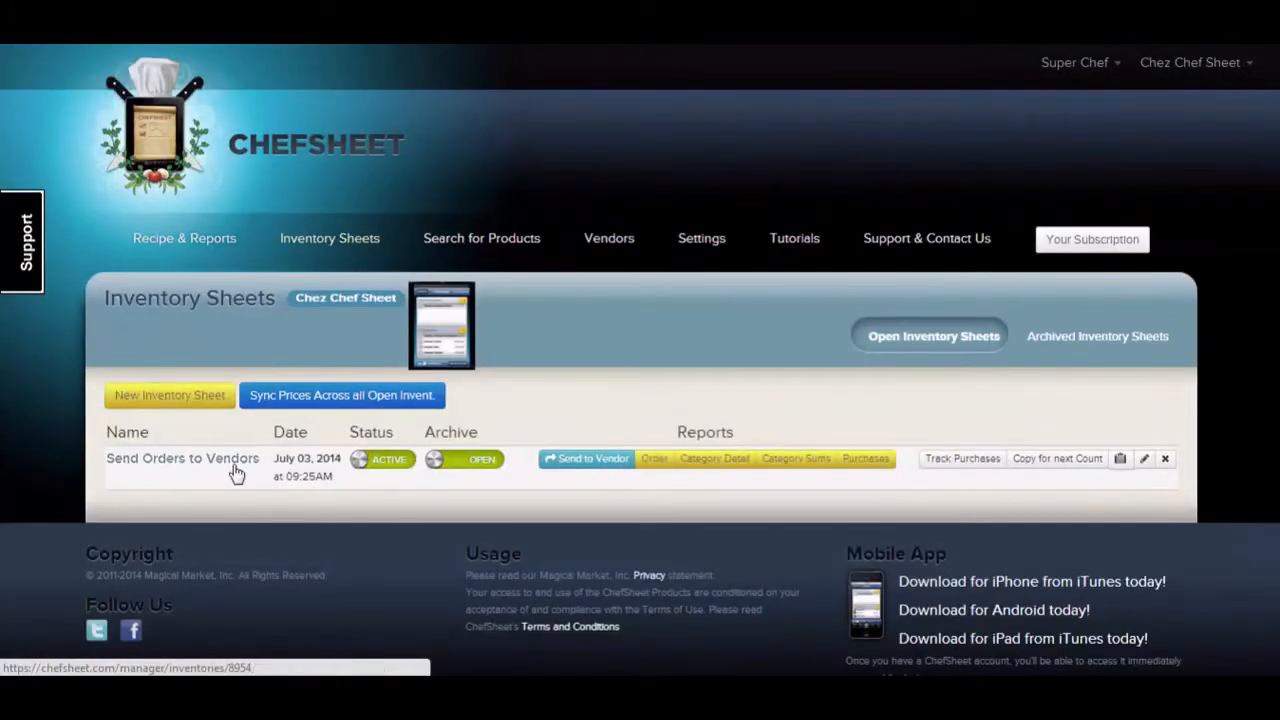
{"action": "left_click", "coordinate": [567, 462]}
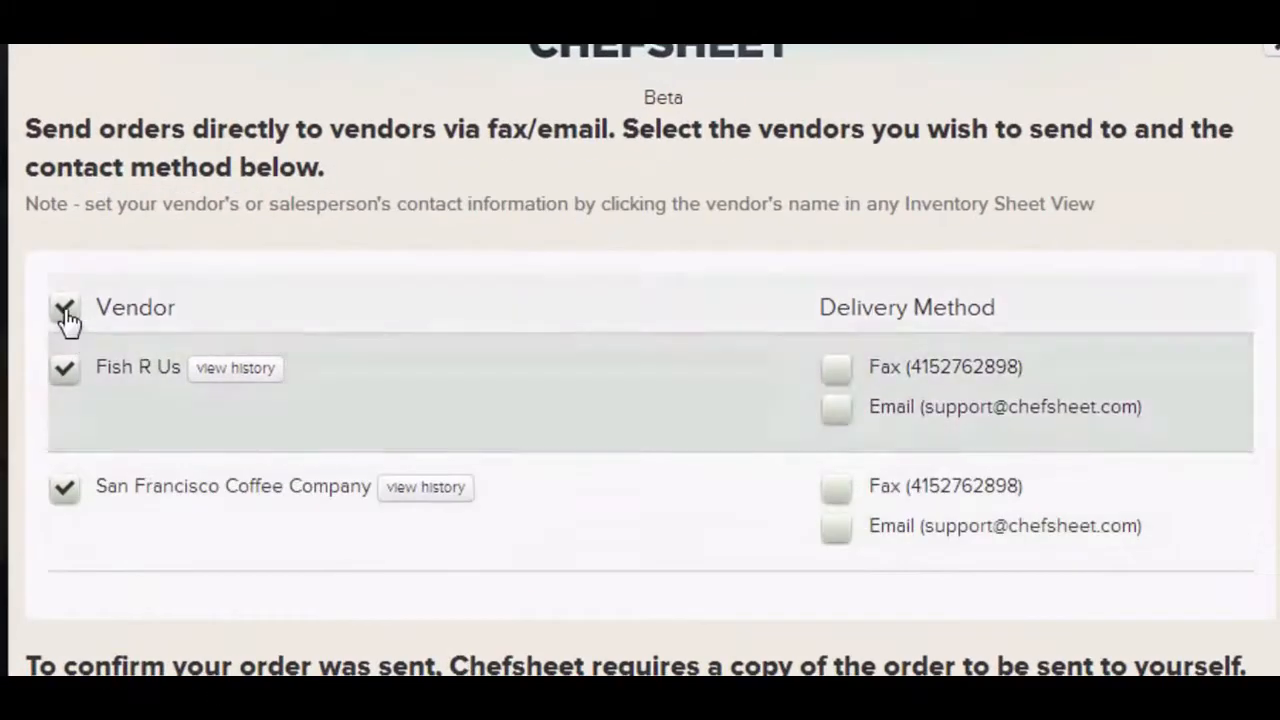
{"action": "left_click", "coordinate": [64, 309]}
{"action": "left_click", "coordinate": [64, 312]}
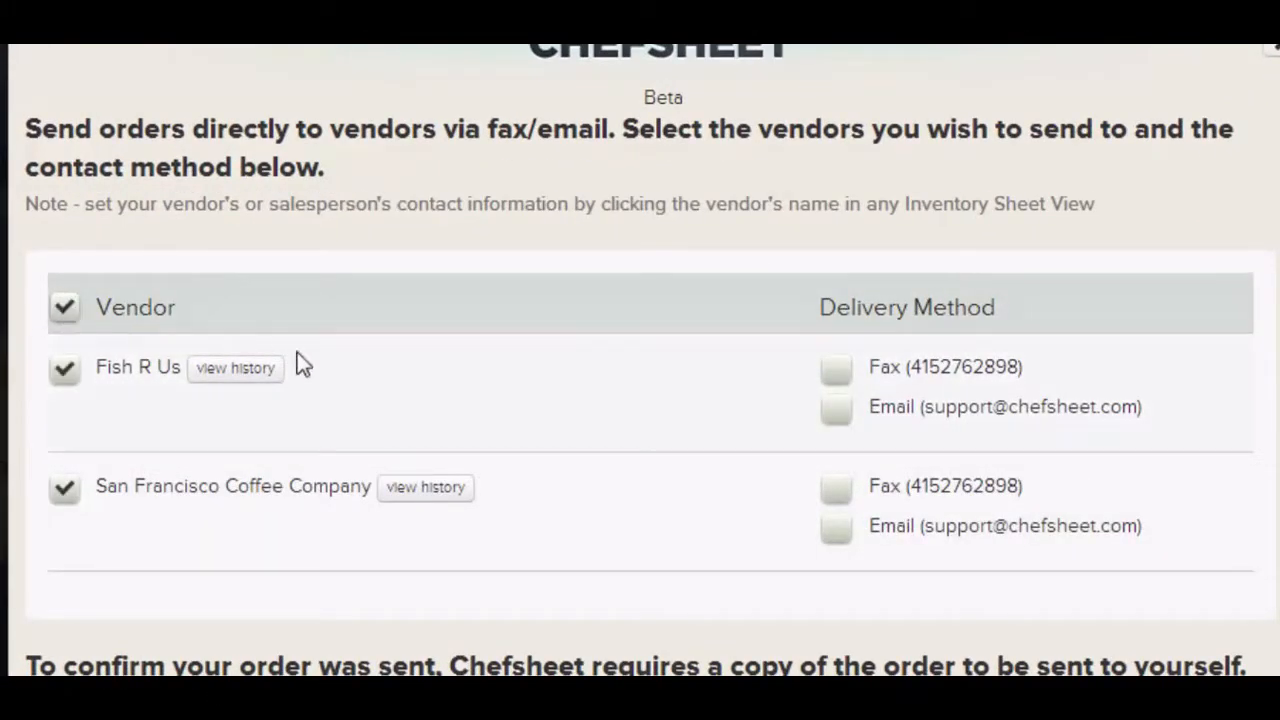
- Set the delivery method to email for Fish R Us and to fax for San Francisco Coffee Company
{"action": "scroll", "coordinate": [530, 366], "scroll_direction": "down", "scroll_amount": 1}
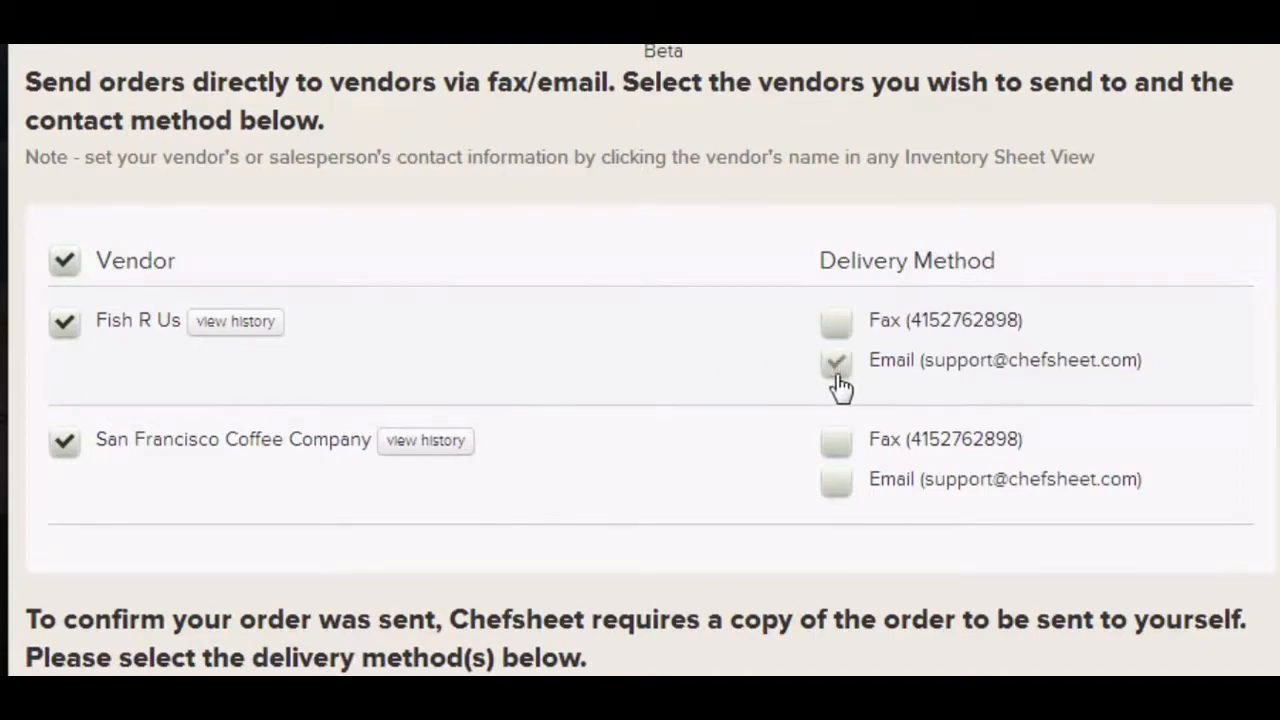
{"action": "left_click", "coordinate": [836, 324]}
{"action": "left_click", "coordinate": [836, 362]}
{"action": "left_click", "coordinate": [836, 328]}
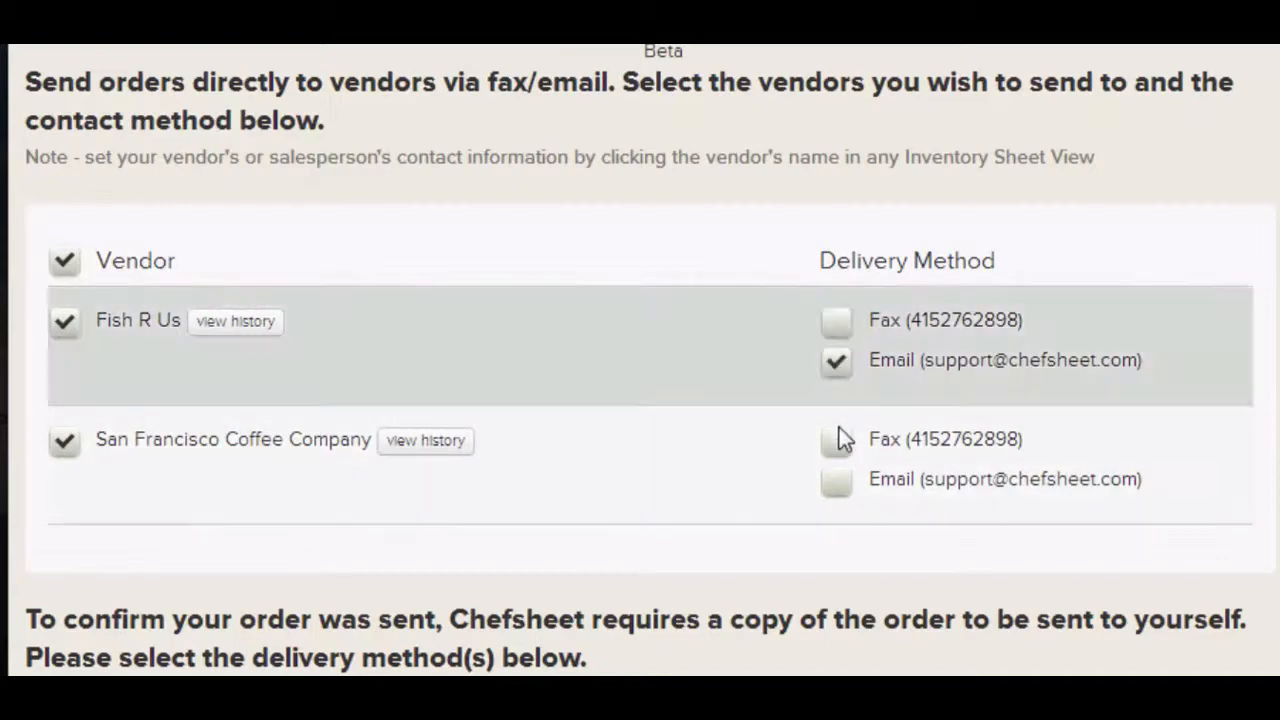
{"action": "left_click", "coordinate": [838, 440]}
- Choose My Email Address for the order copy, fill in the copy's email address, and send the orders to the vendors
{"action": "scroll", "coordinate": [606, 515], "scroll_direction": "down", "scroll_amount": 3}
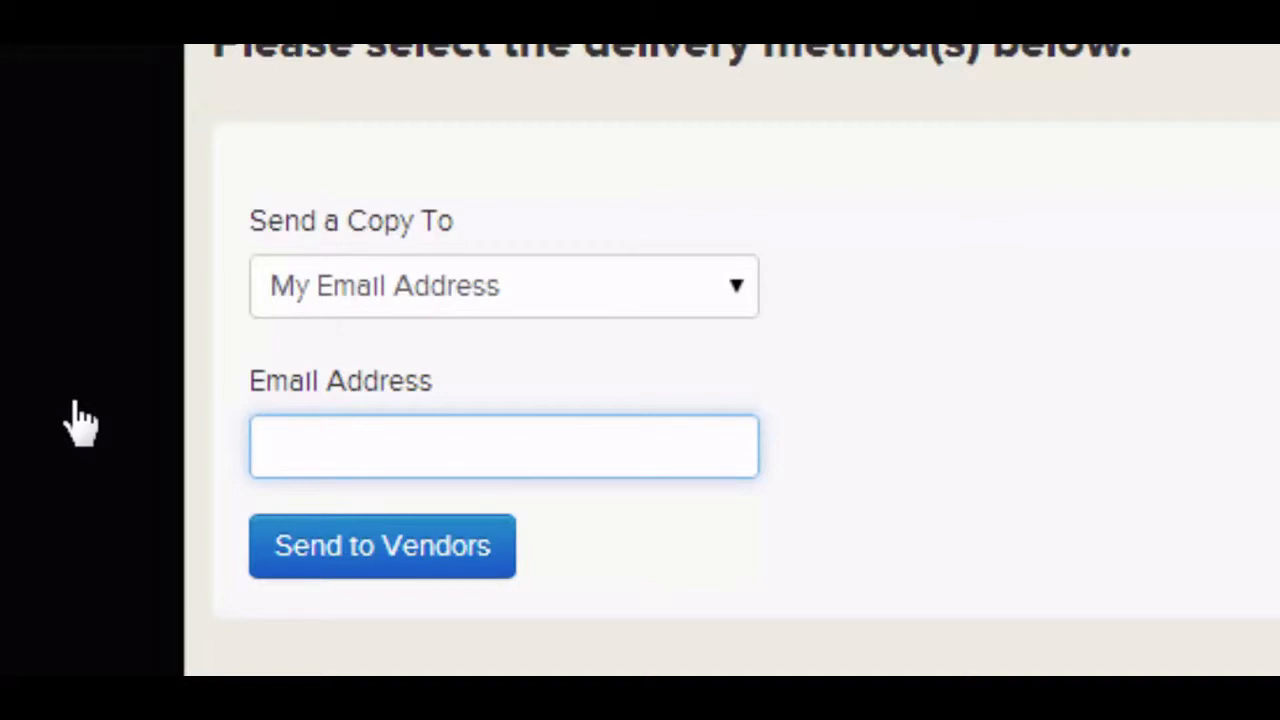
{"action": "left_click", "coordinate": [421, 286]}
{"action": "left_click", "coordinate": [294, 580]}
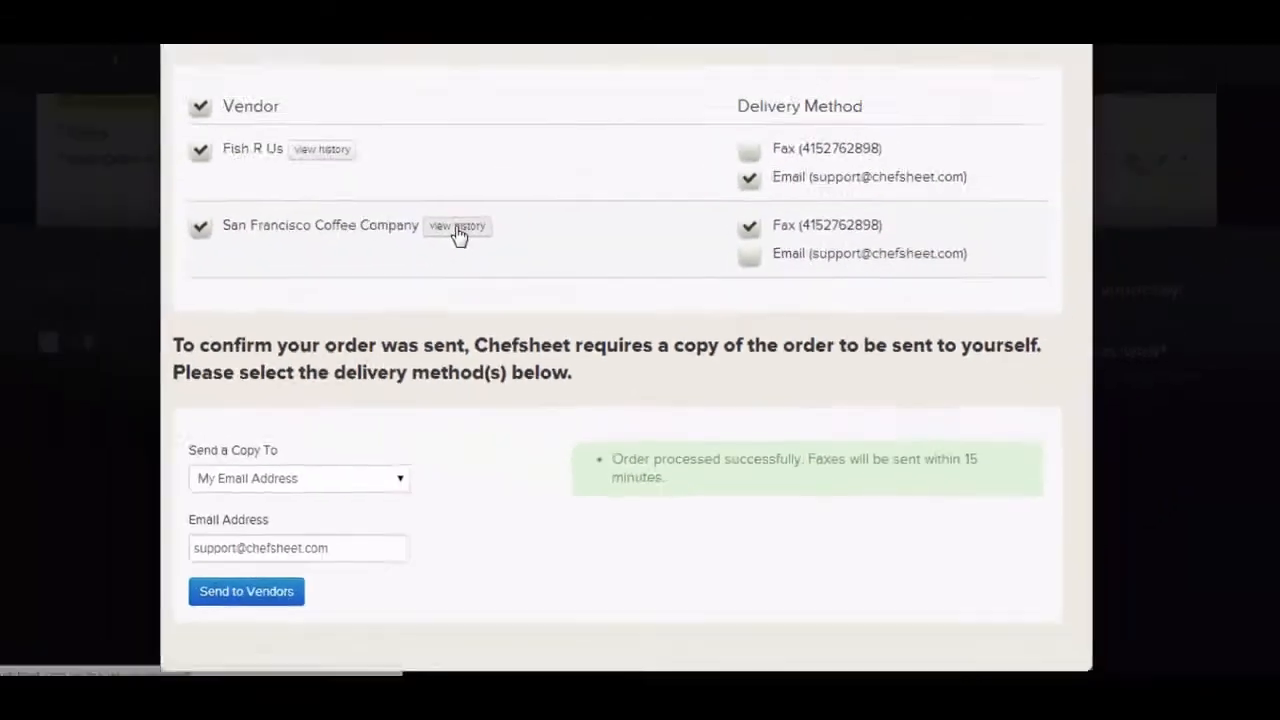
- Show the order sending history of San Francisco Coffee Company and Fish R Us
{"action": "left_click", "coordinate": [480, 249]}
{"action": "scroll", "coordinate": [480, 249], "scroll_direction": "up", "scroll_amount": 3}
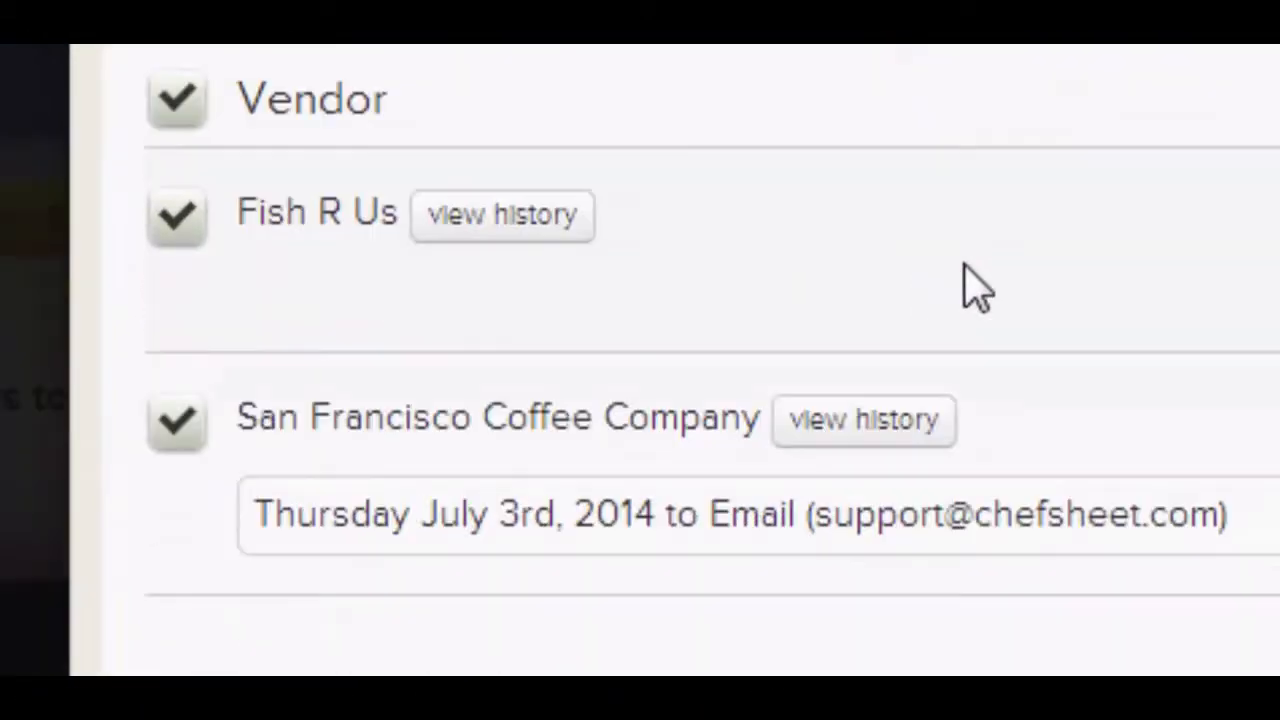
{"action": "left_click", "coordinate": [550, 228]}
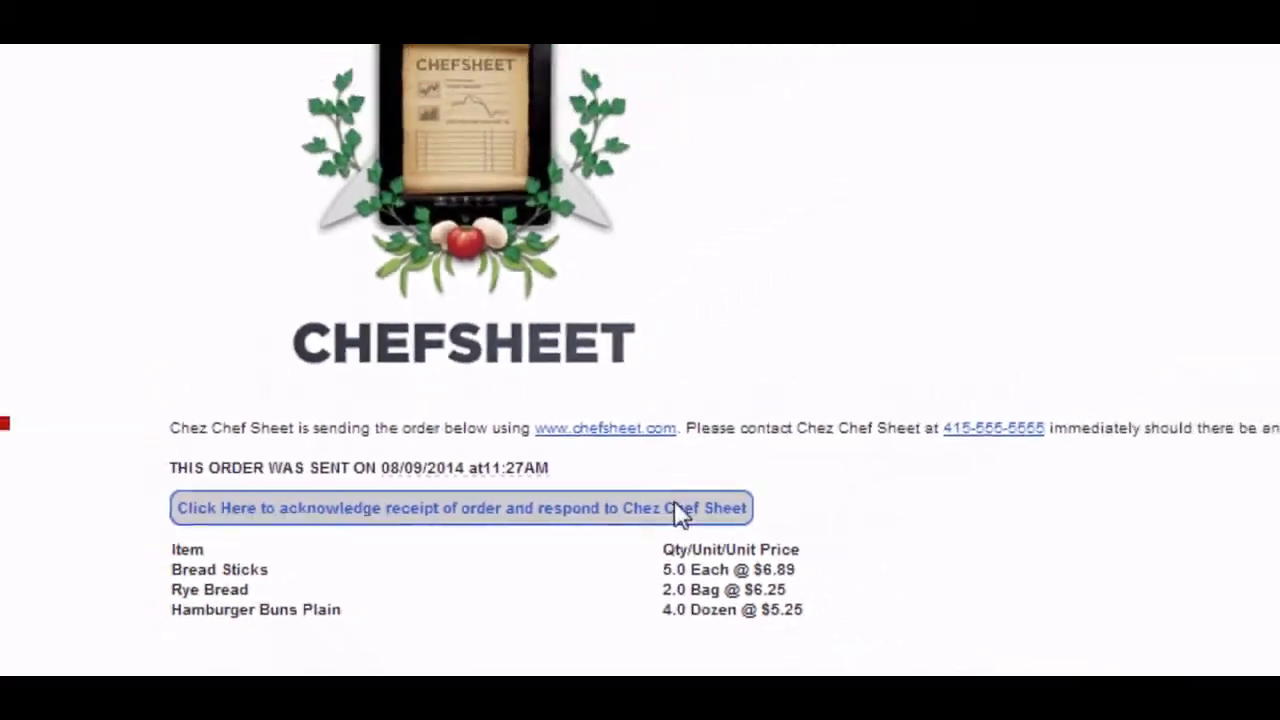
- From the received order email in Gmail, open the order acknowledgement page and enable editing of the item quantities and prices
{"action": "left_click", "coordinate": [1038, 488]}
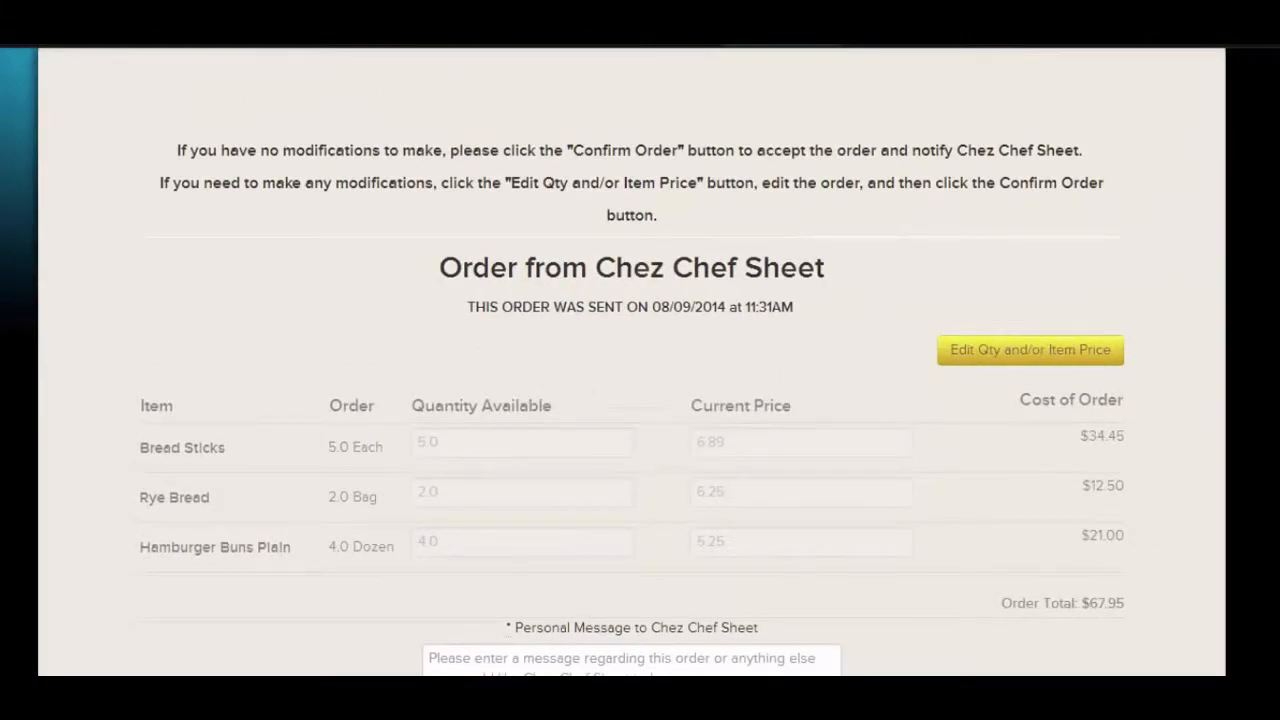
{"action": "scroll", "coordinate": [1106, 587], "scroll_direction": "down", "scroll_amount": 2}
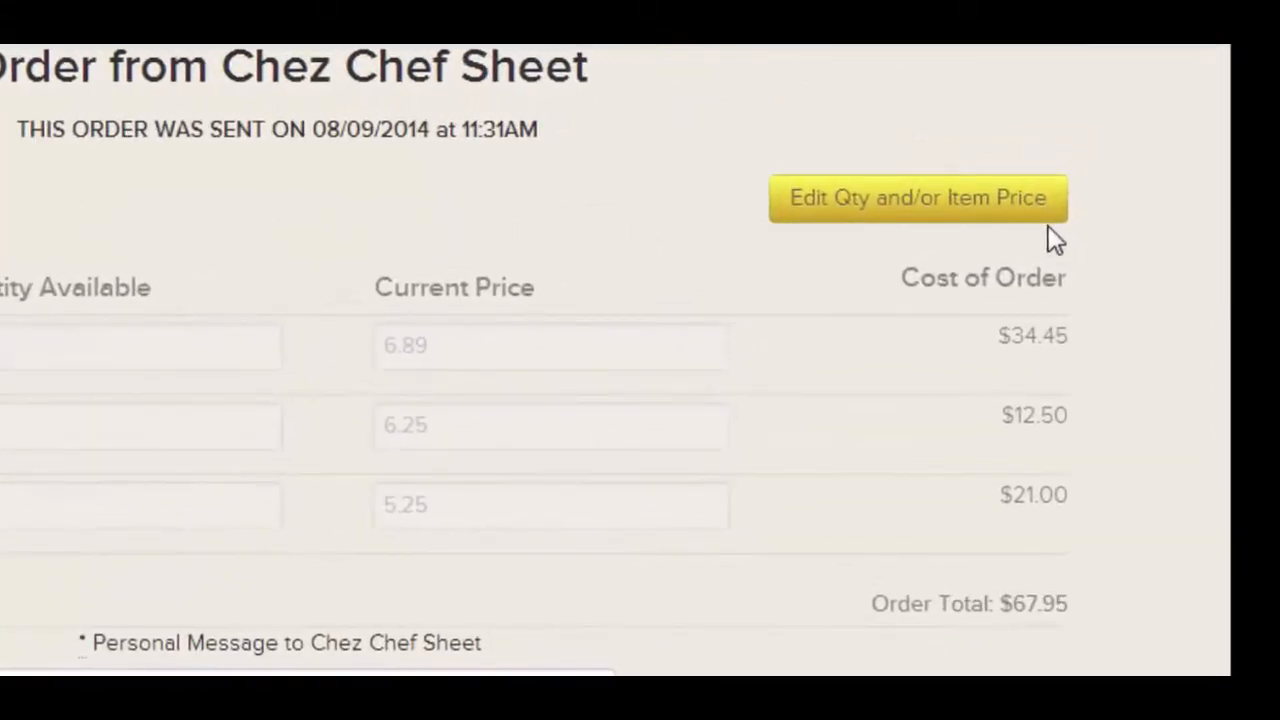
{"action": "left_click", "coordinate": [880, 203]}
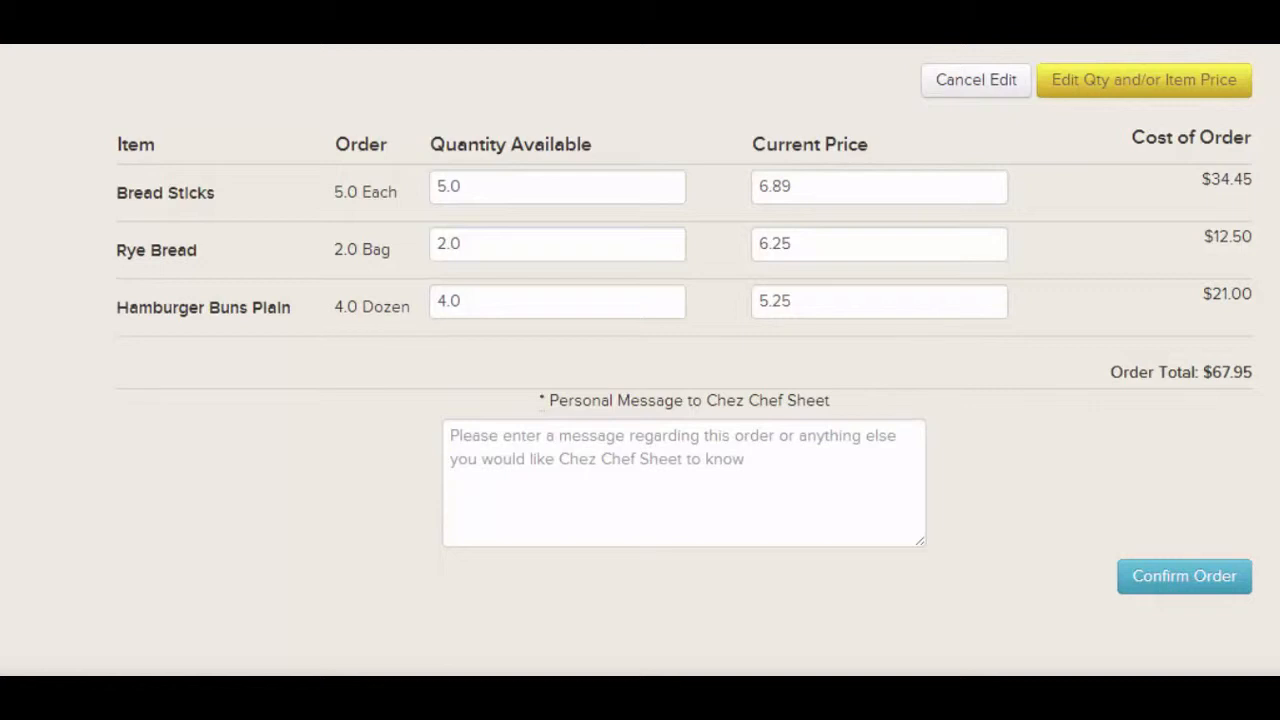
- Add the personal message "I need to make more money!!" to Chez Chef Sheet and confirm the order
{"action": "left_click", "coordinate": [773, 500]}
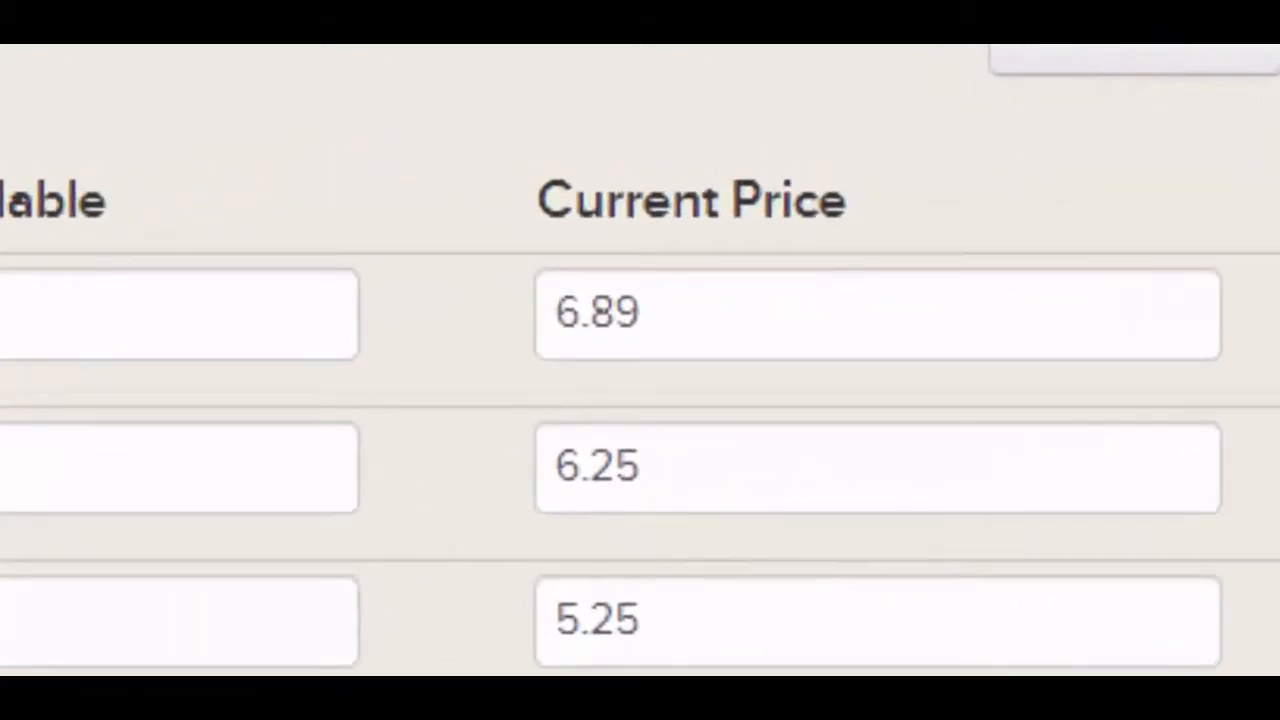
{"action": "type", "text": "I need to make more money!!"}
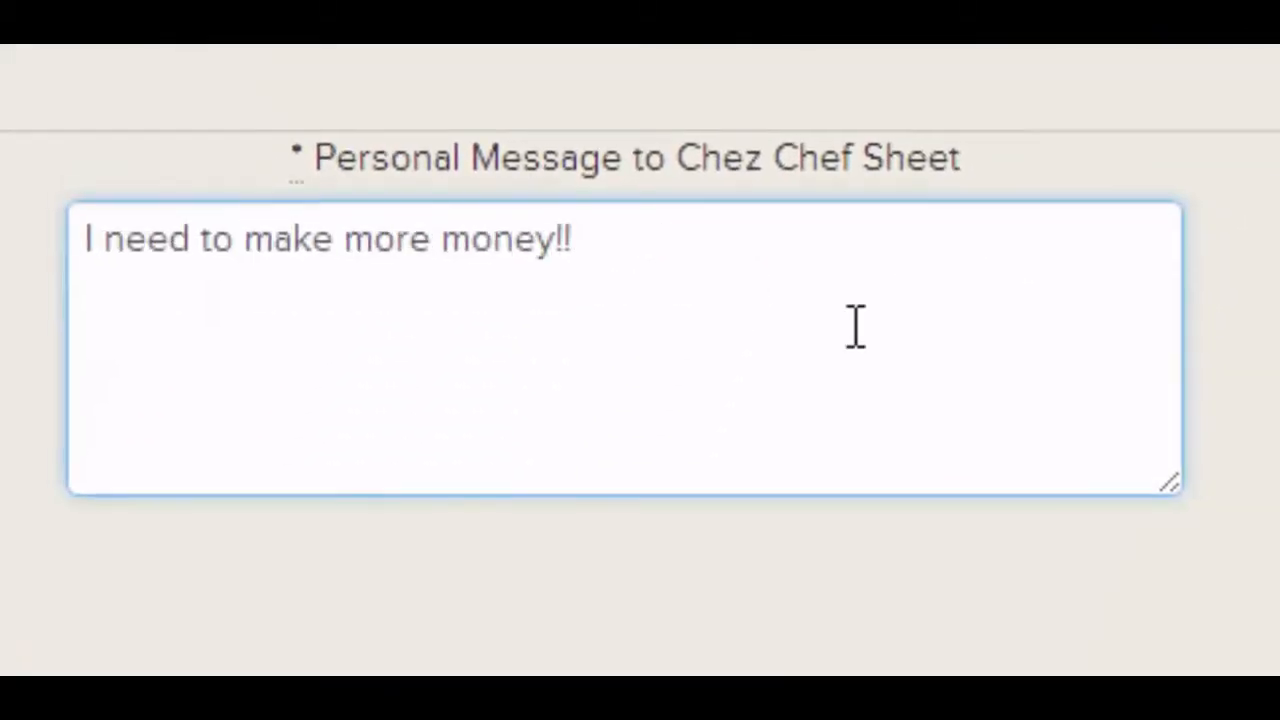
{"action": "left_click", "coordinate": [1134, 635]}
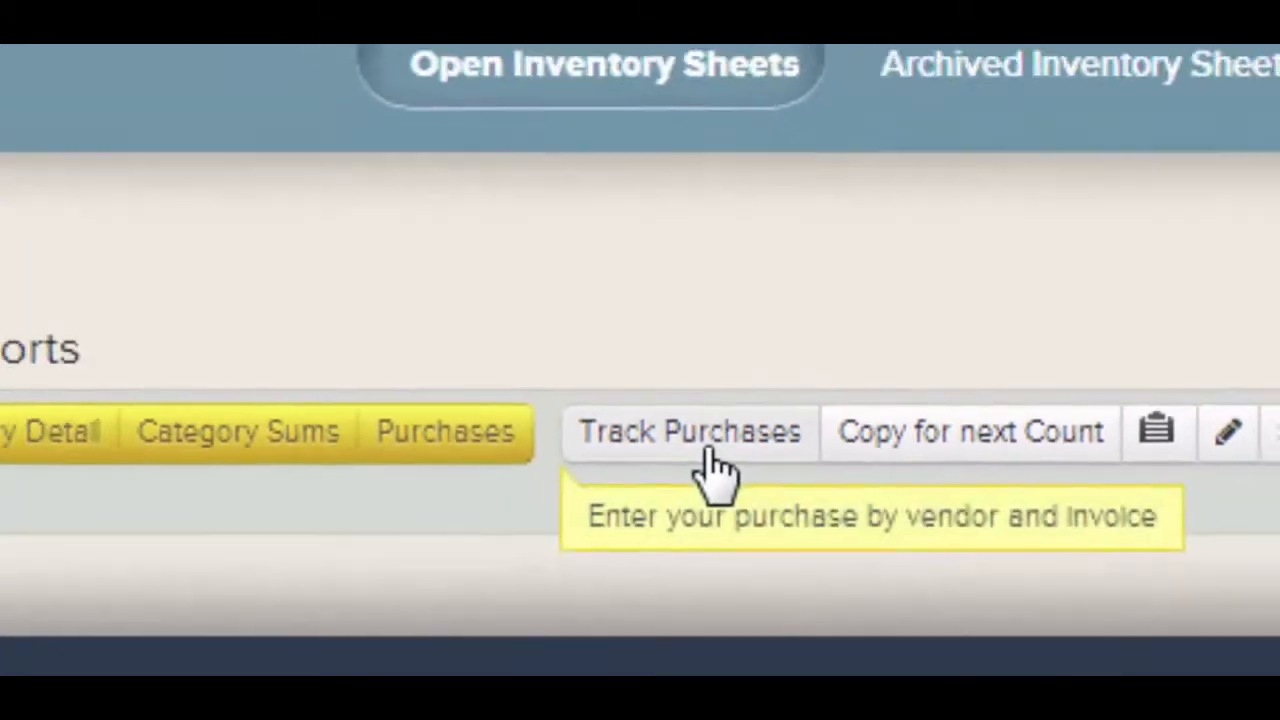
- Open purchase tracking for the open inventory sheet and import the sent orders from Chez Chef Sheet Daily Orders
{"action": "left_click", "coordinate": [672, 442]}
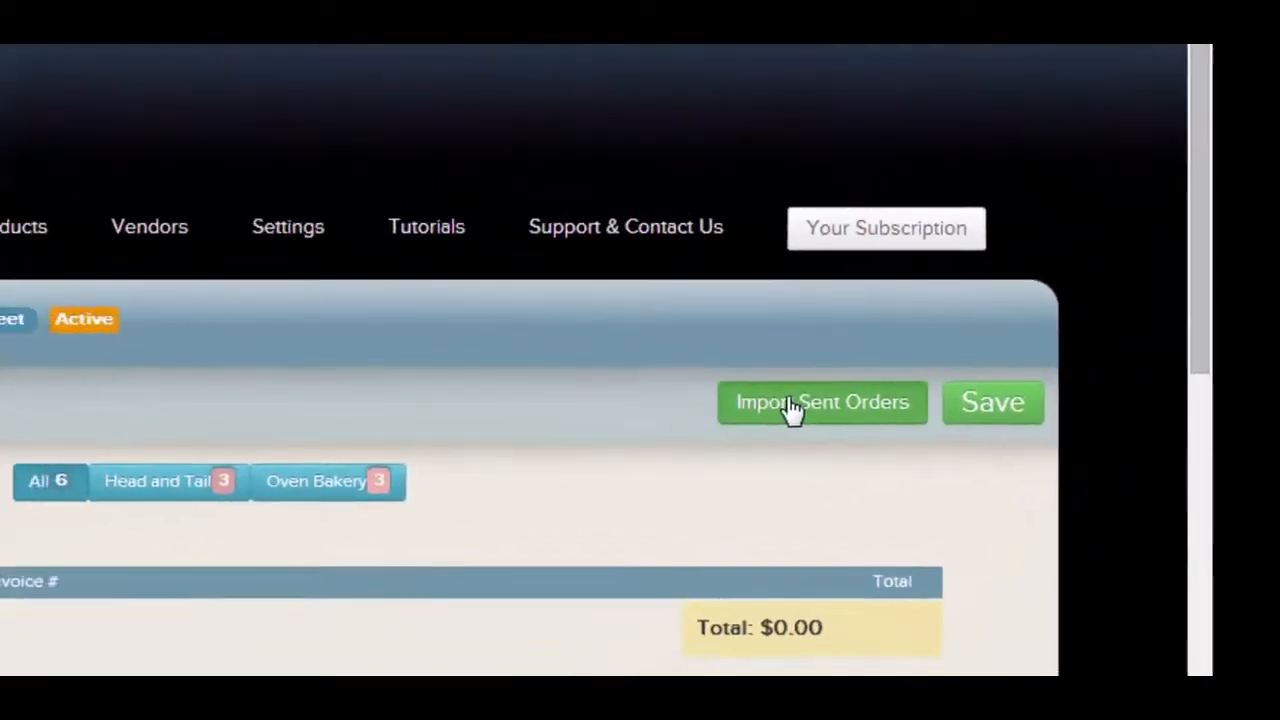
{"action": "left_click", "coordinate": [660, 425]}
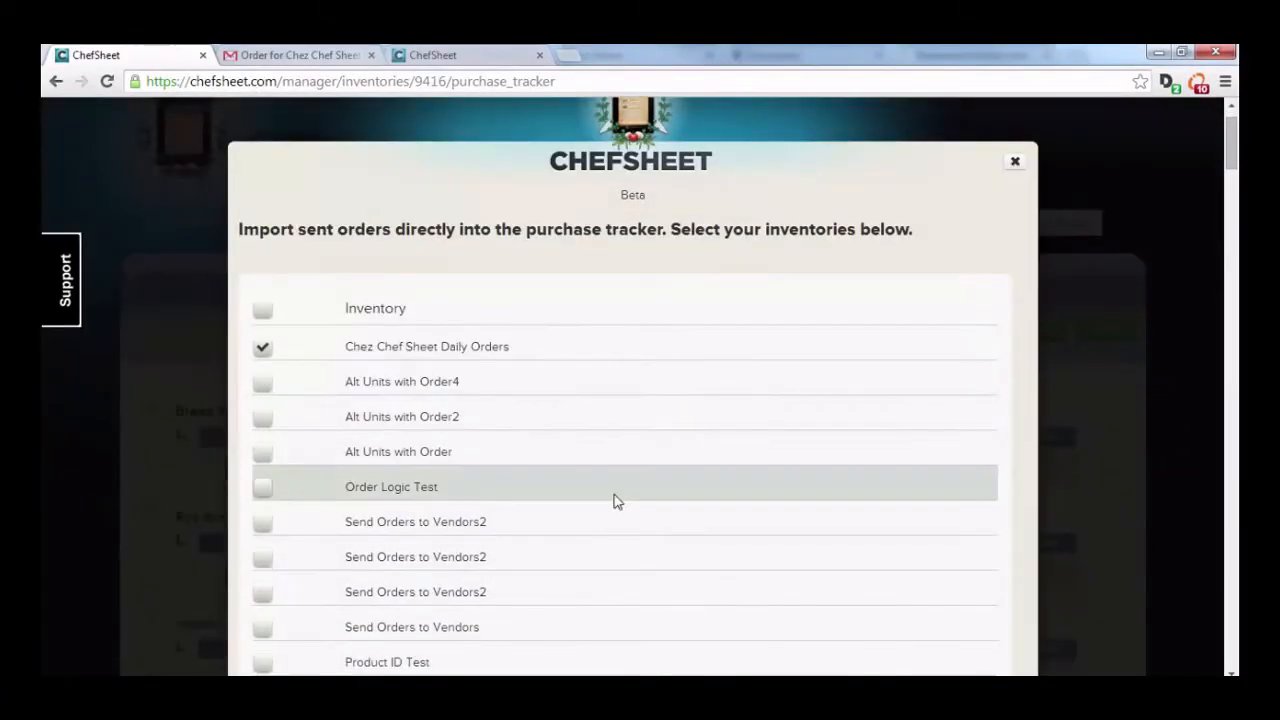
{"action": "scroll", "coordinate": [614, 500], "scroll_direction": "down", "scroll_amount": 2}
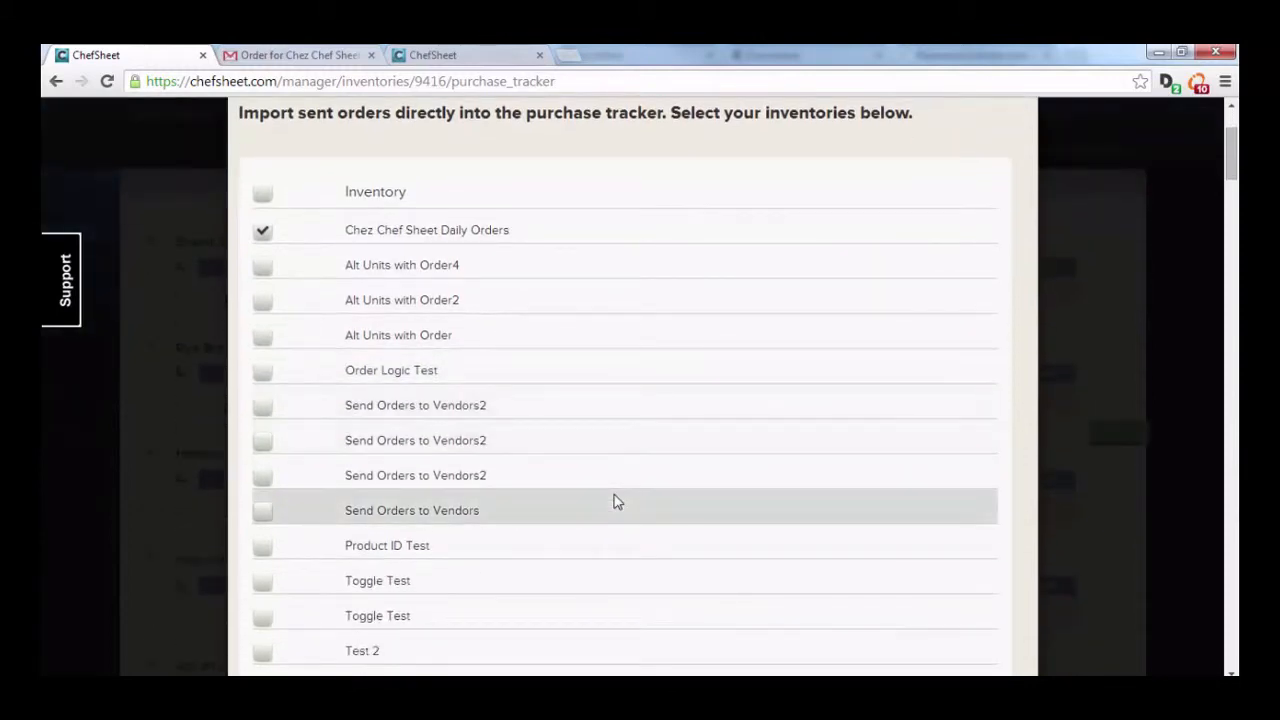
{"action": "scroll", "coordinate": [614, 500], "scroll_direction": "down", "scroll_amount": 10}
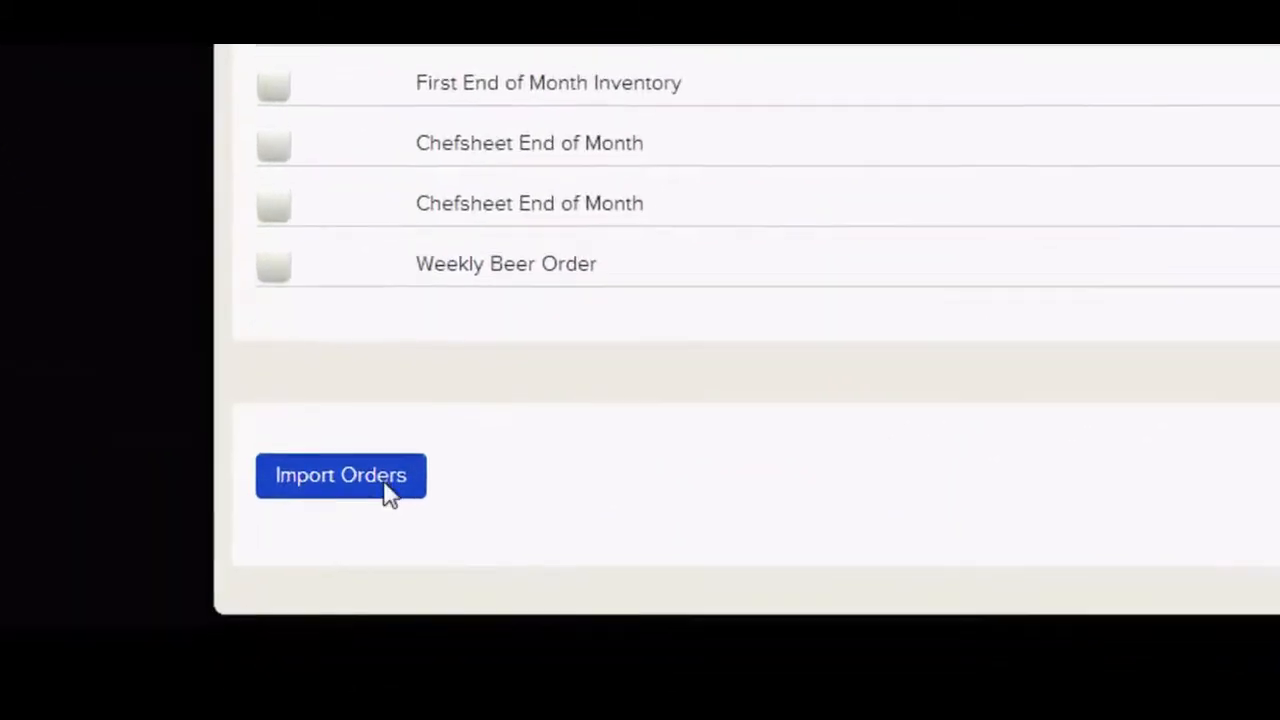
{"action": "left_click", "coordinate": [386, 489]}
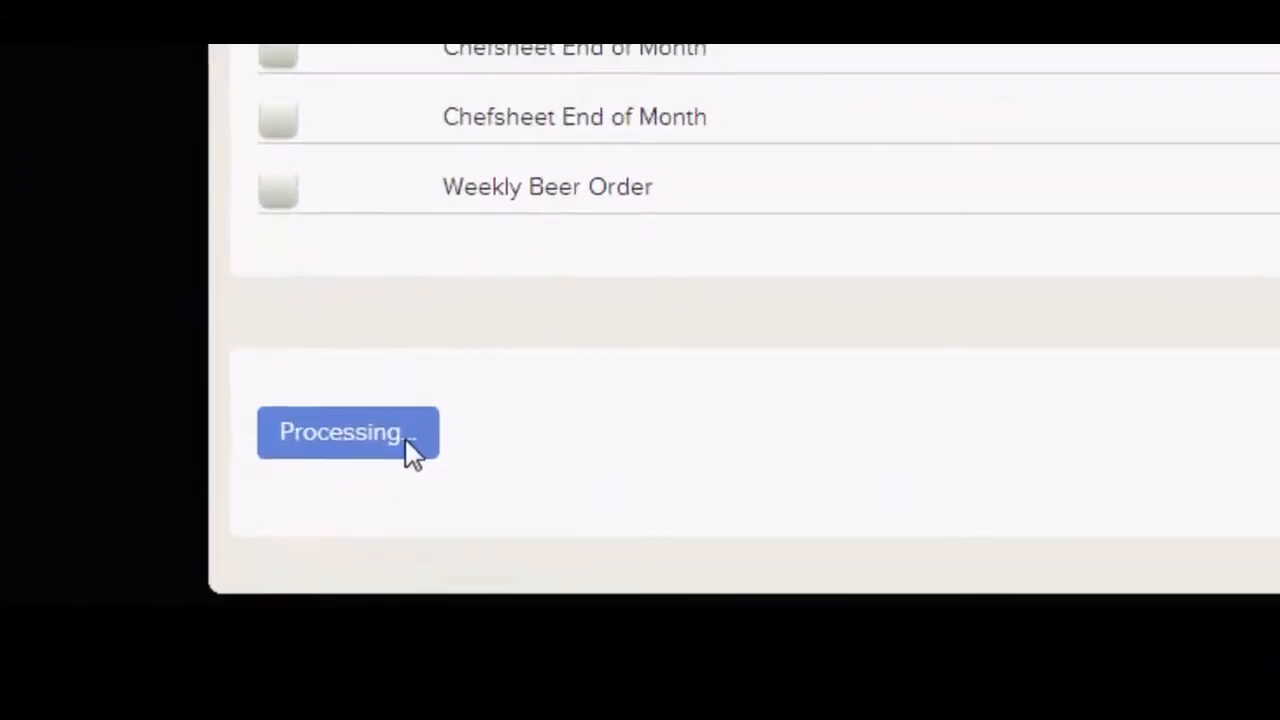